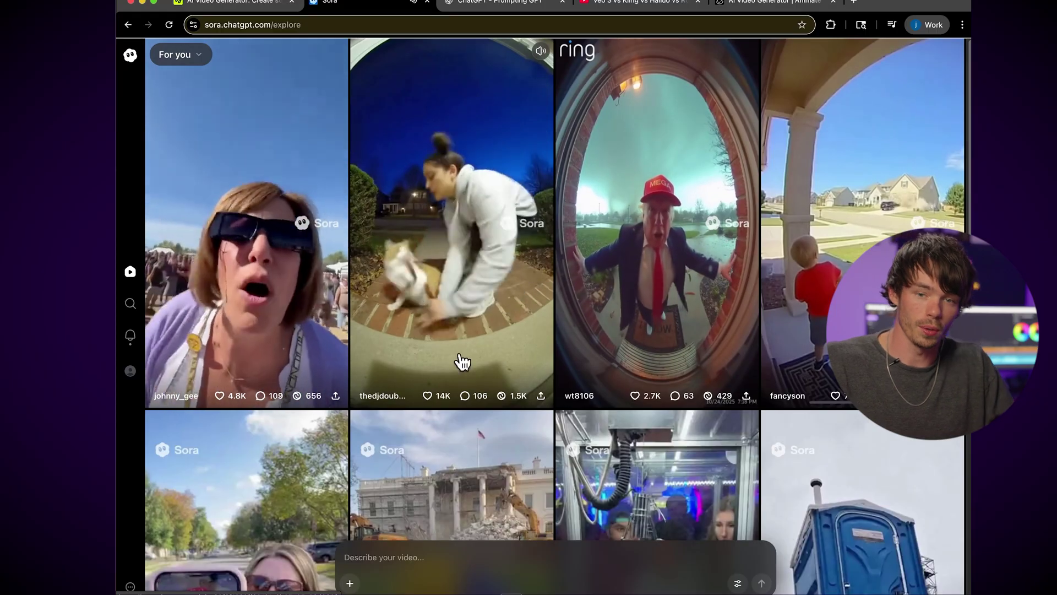
scroll(451, 361, down, 1)
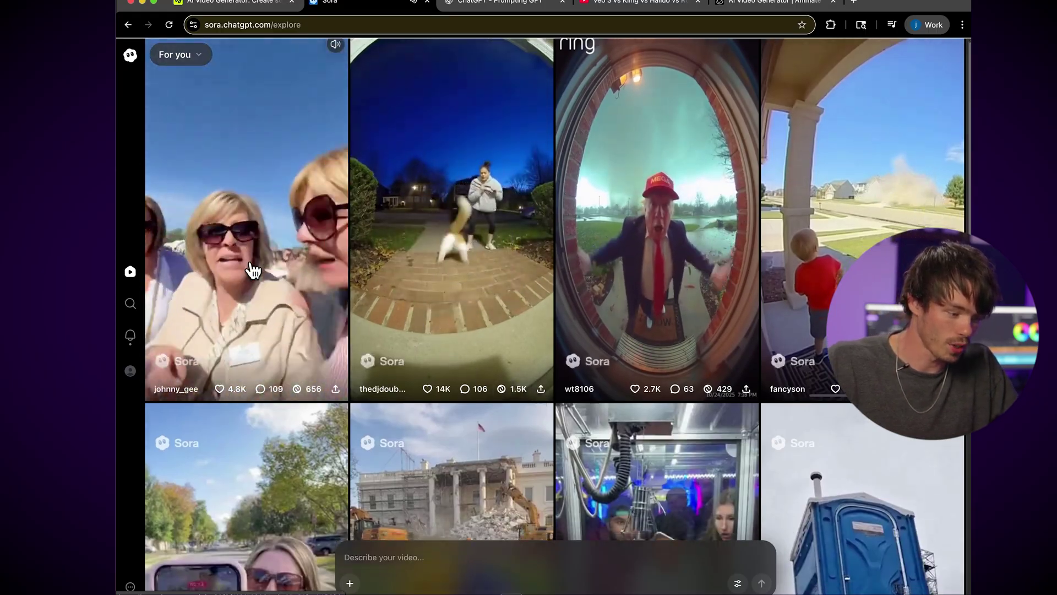
scroll(396, 330, down, 3)
scroll(386, 319, up, 2)
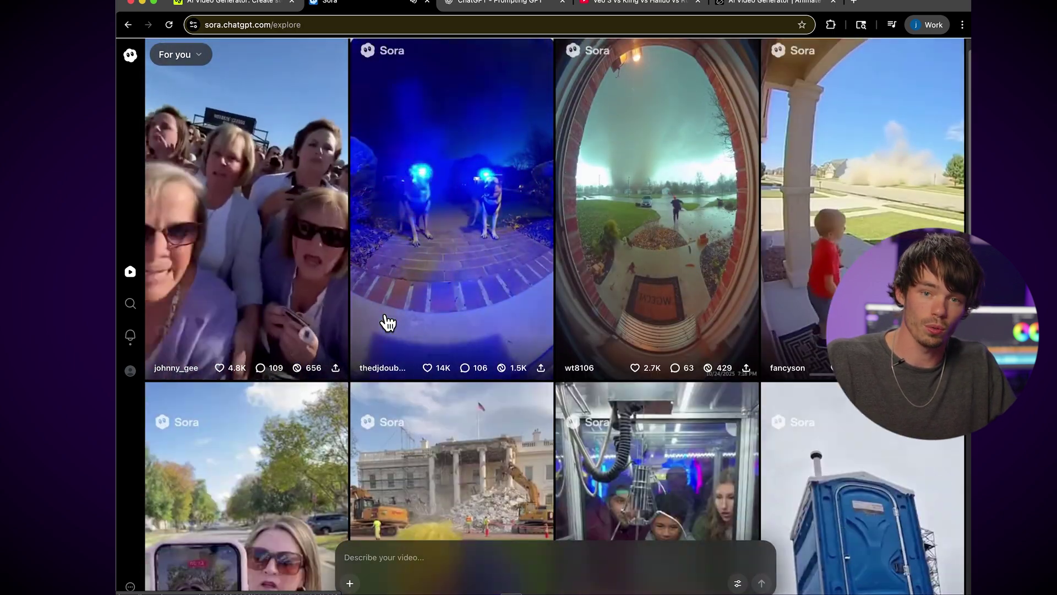
click(130, 371)
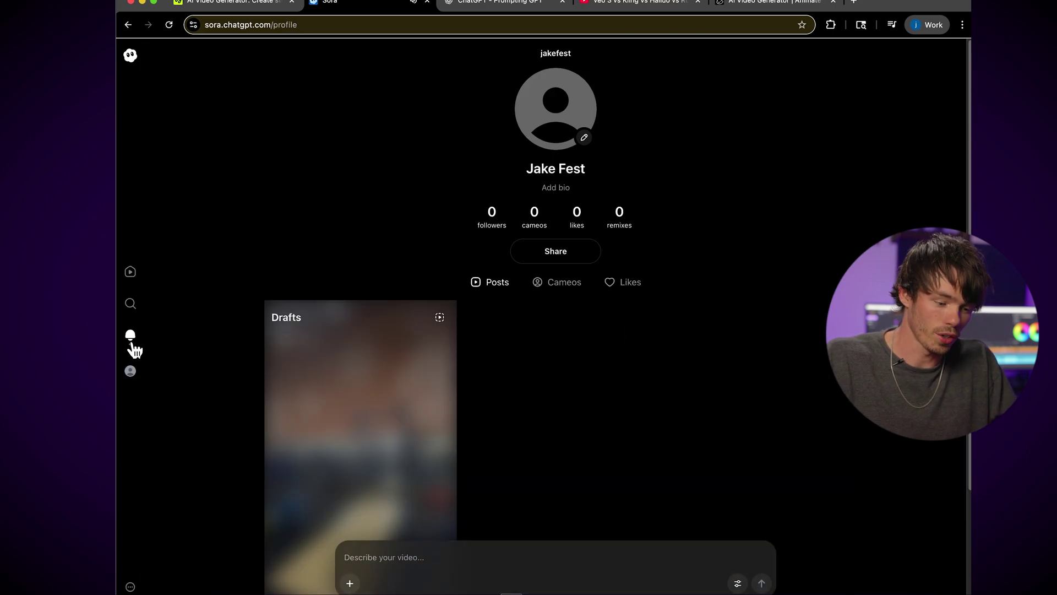
click(130, 336)
click(138, 259)
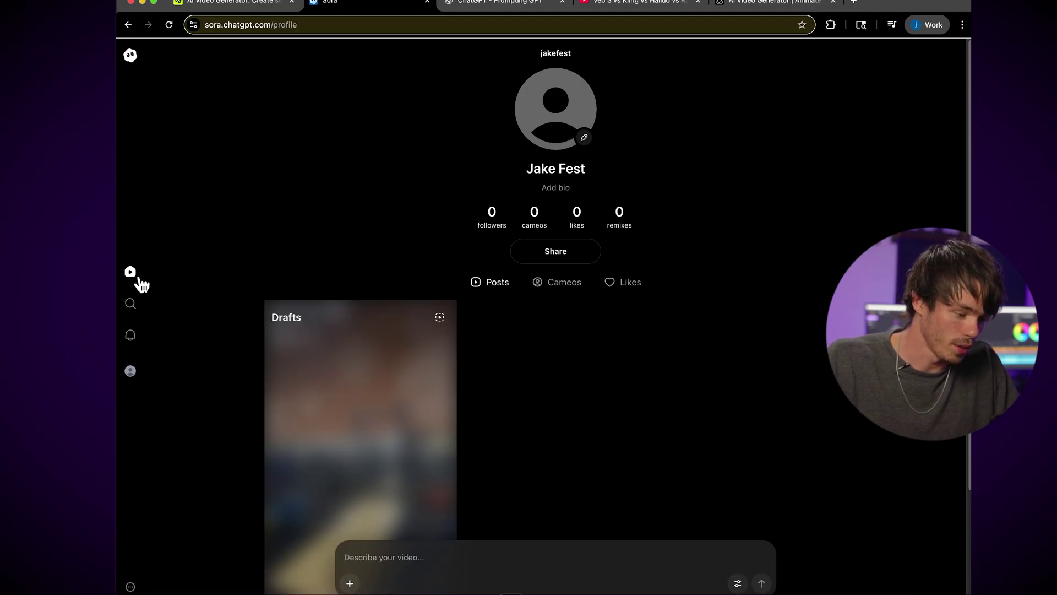
click(131, 336)
click(131, 272)
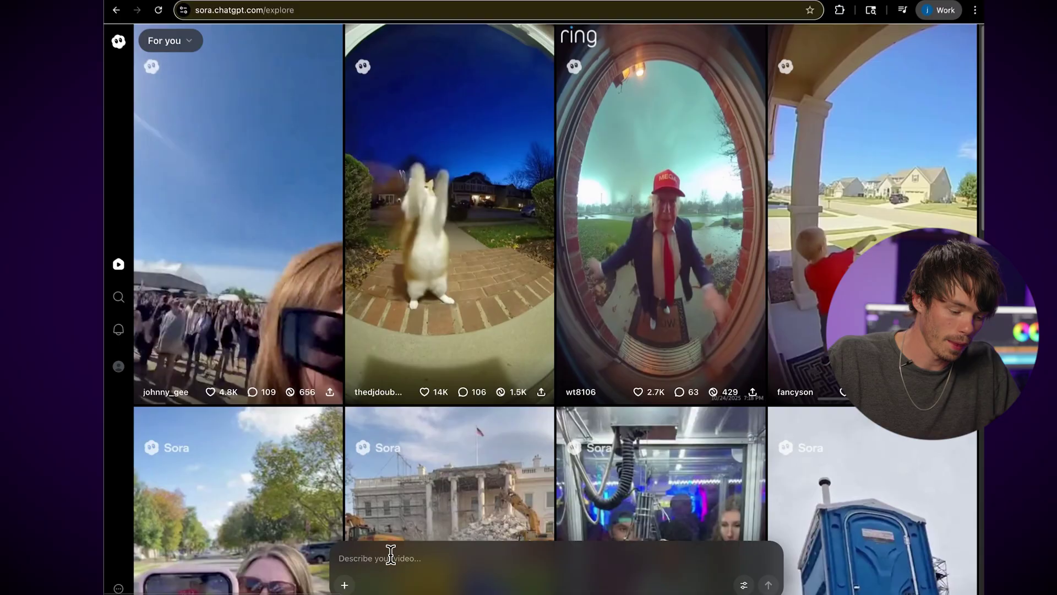
Step: Begin a Sora video prompt tagging a verified cameo, then set landscape orientation and recheck the settings
click(396, 559)
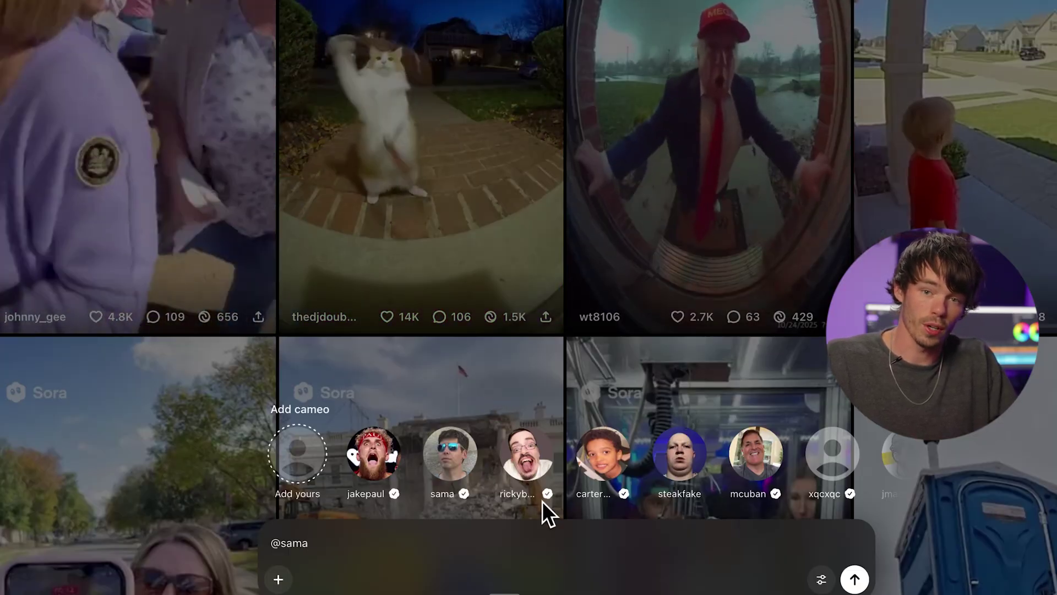
drag(370, 559, 250, 545)
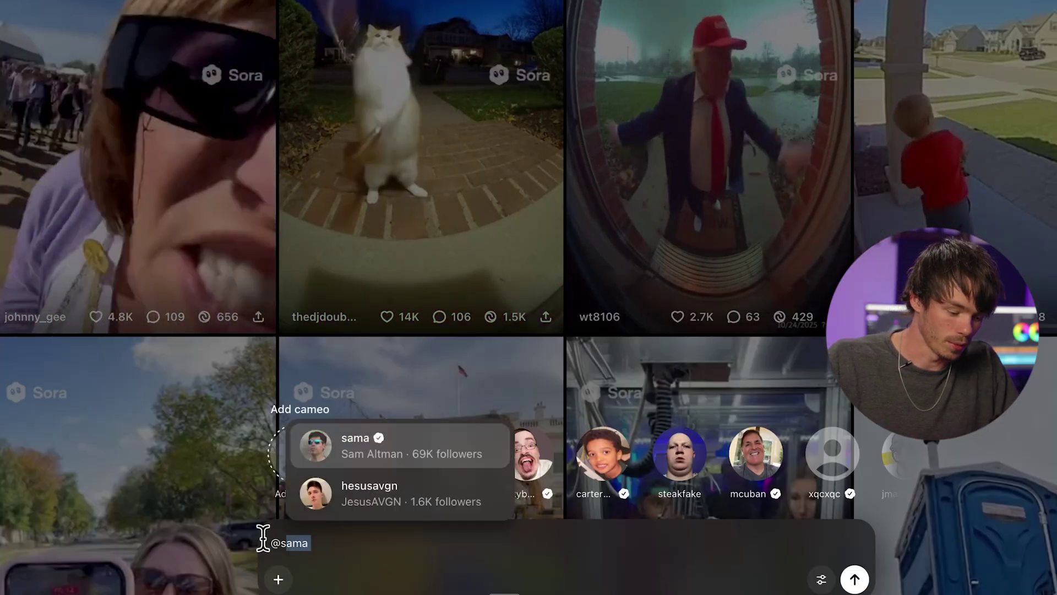
click(821, 579)
mouse_move(789, 543)
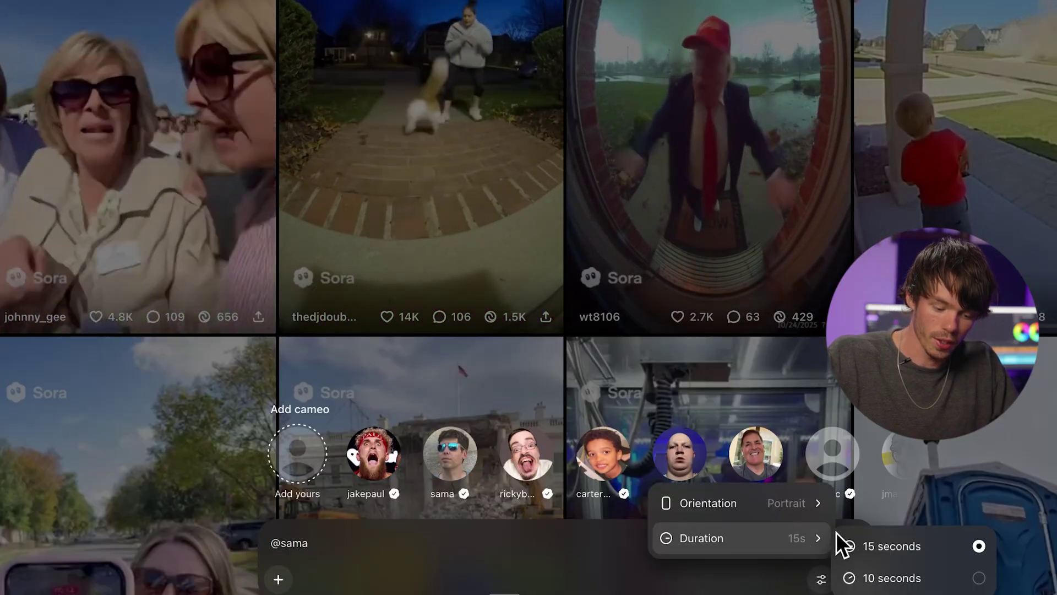
mouse_move(804, 523)
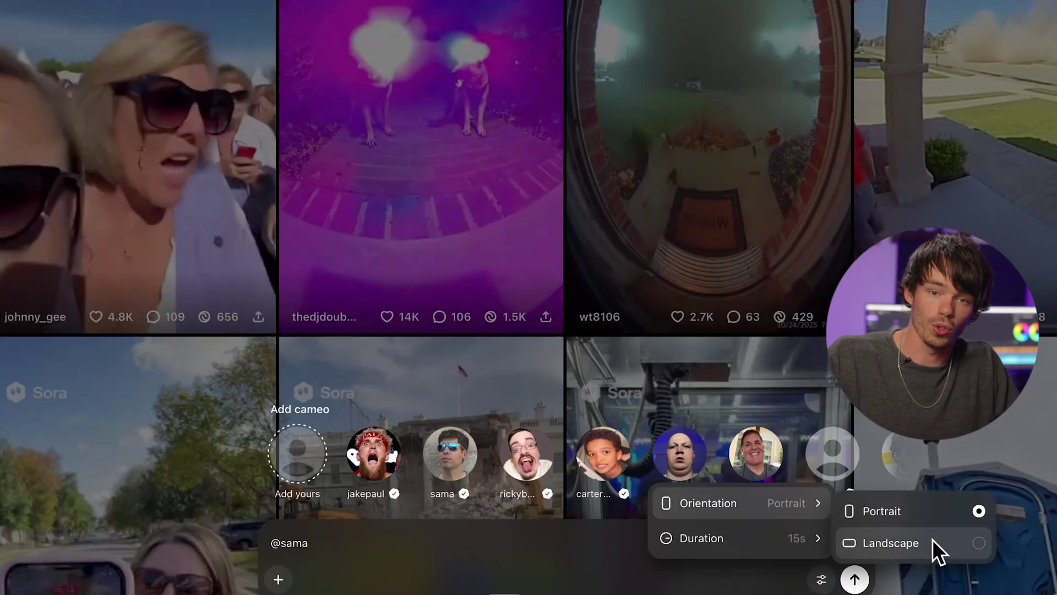
click(936, 546)
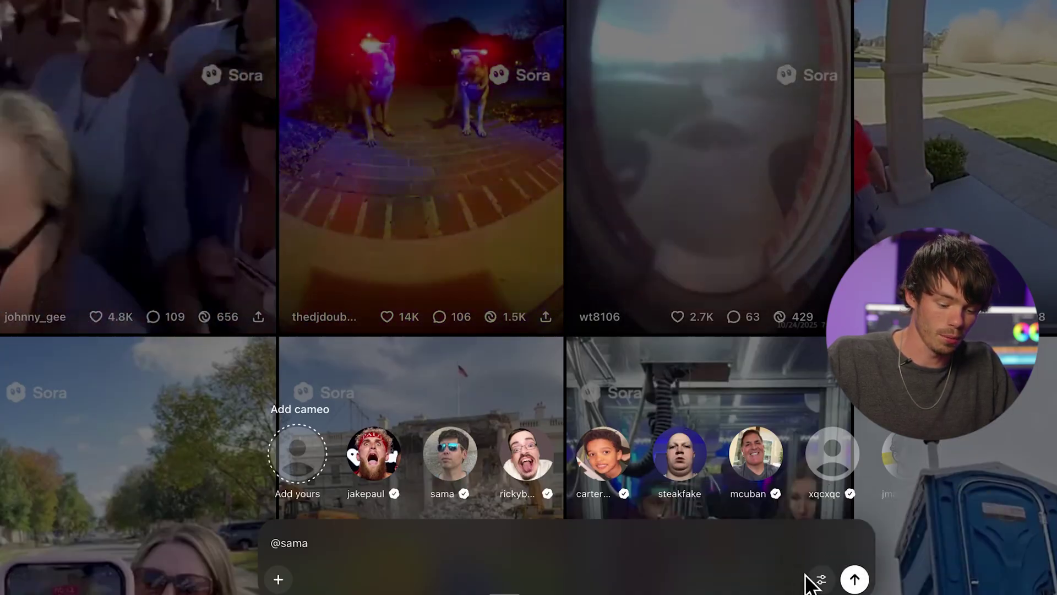
click(814, 580)
click(583, 555)
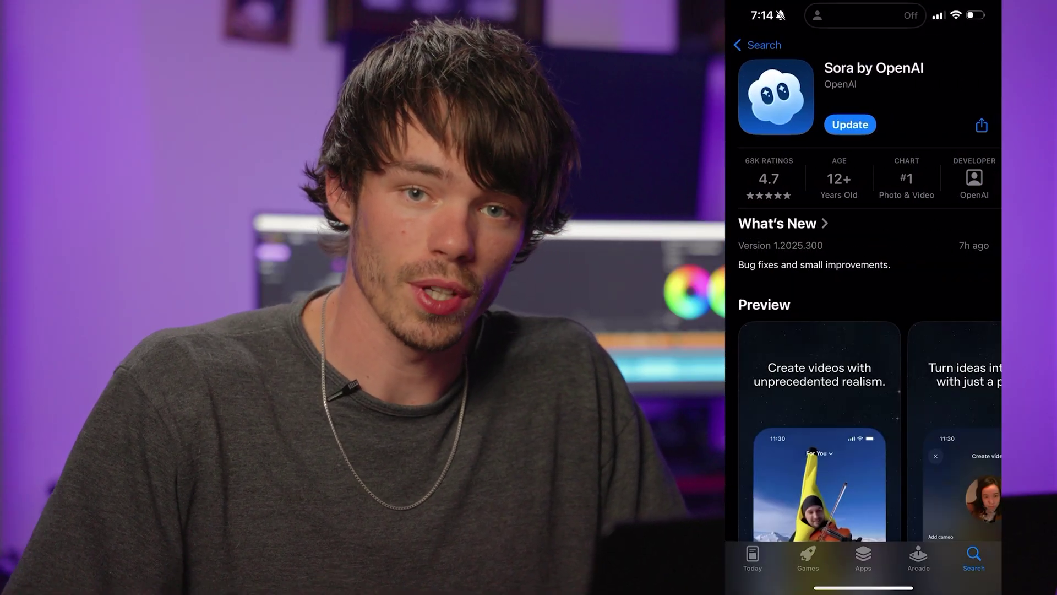
Step: Scroll down the Sora by OpenAI app page in the App Store
scroll(863, 330, down, 10)
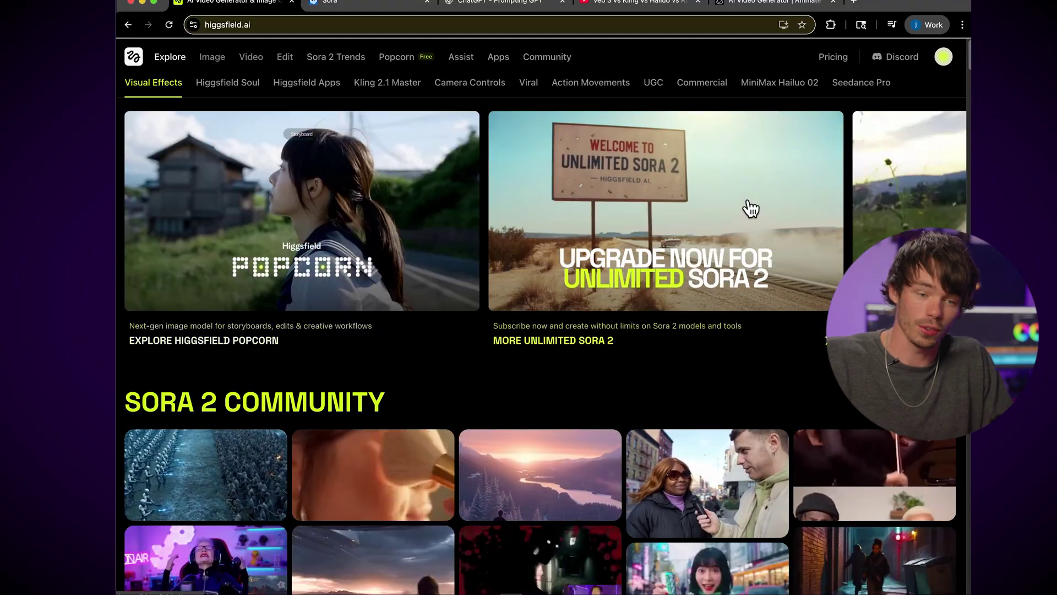
Step: Open Higgsfield's Create Video page and confirm Sora 2 in the model selector
mouse_move(246, 59)
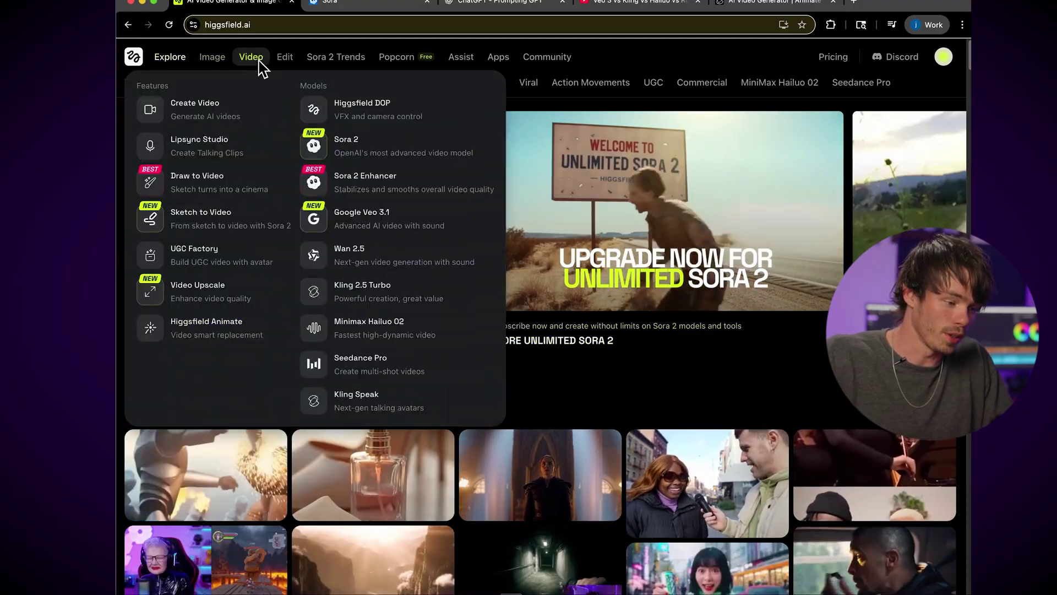
click(207, 108)
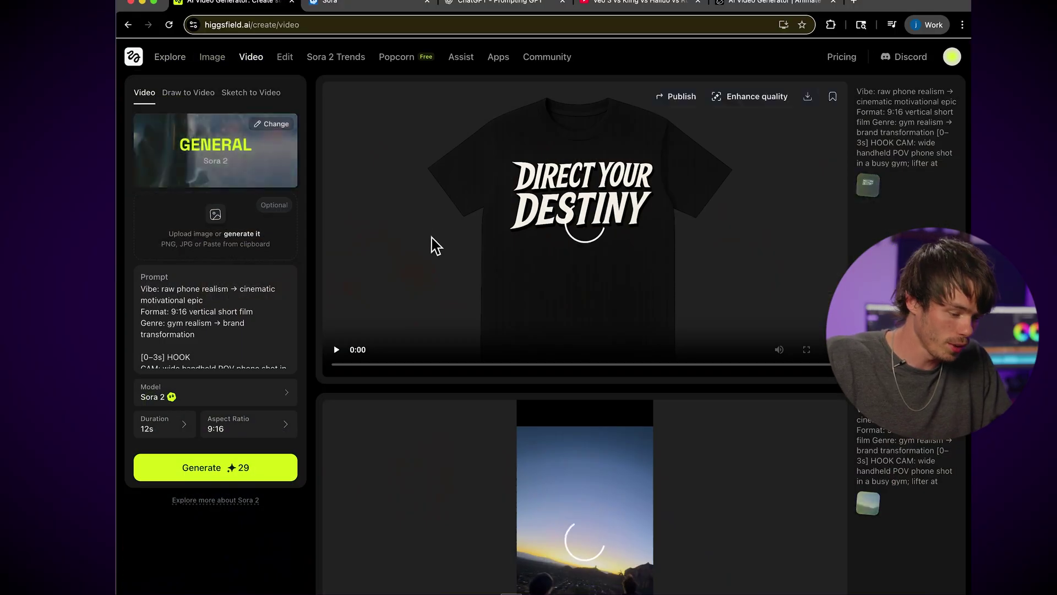
click(259, 396)
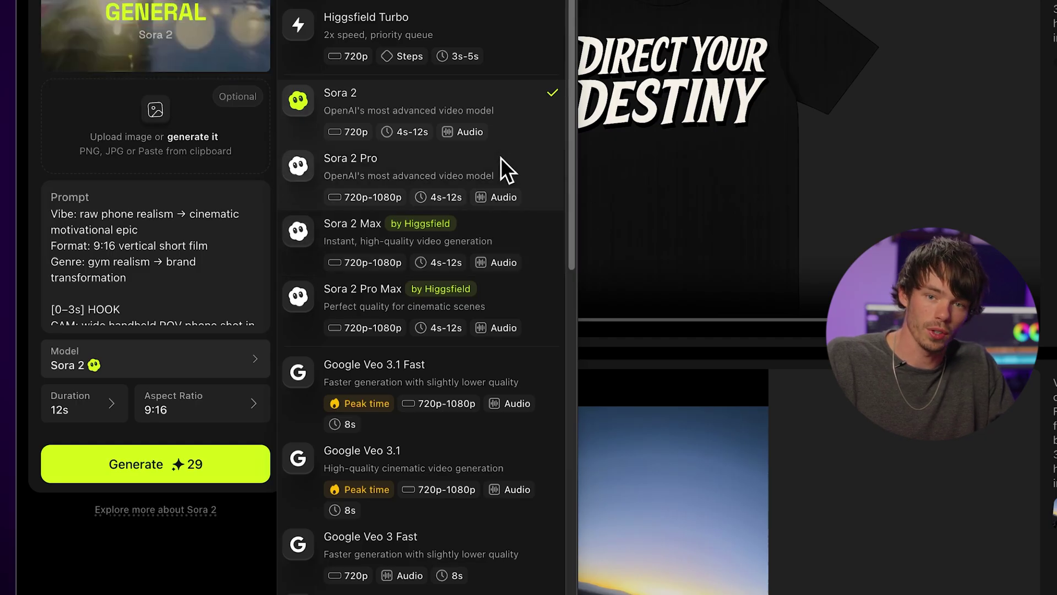
click(425, 99)
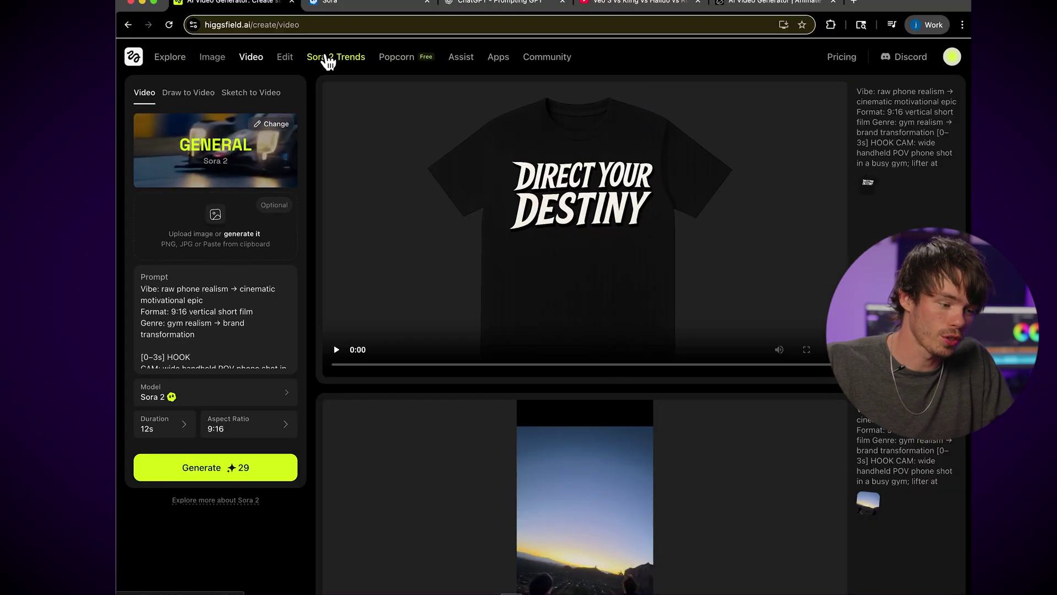
Step: Open Sora 2 Trends and pick the Street Interview preset from the All presets list
click(332, 58)
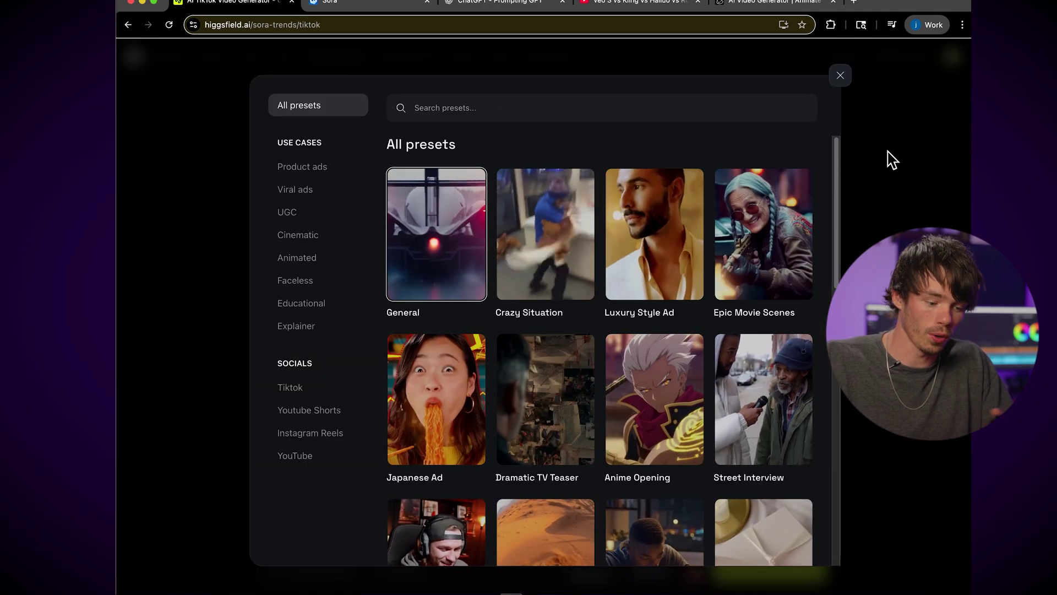
drag(835, 163, 850, 229)
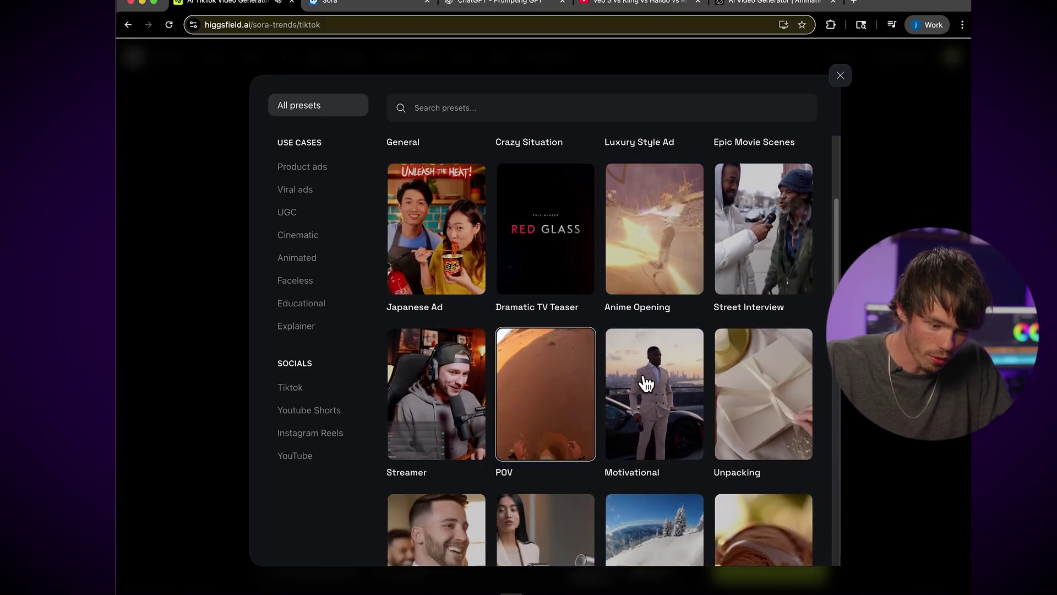
scroll(802, 290, down, 3)
scroll(803, 278, up, 3)
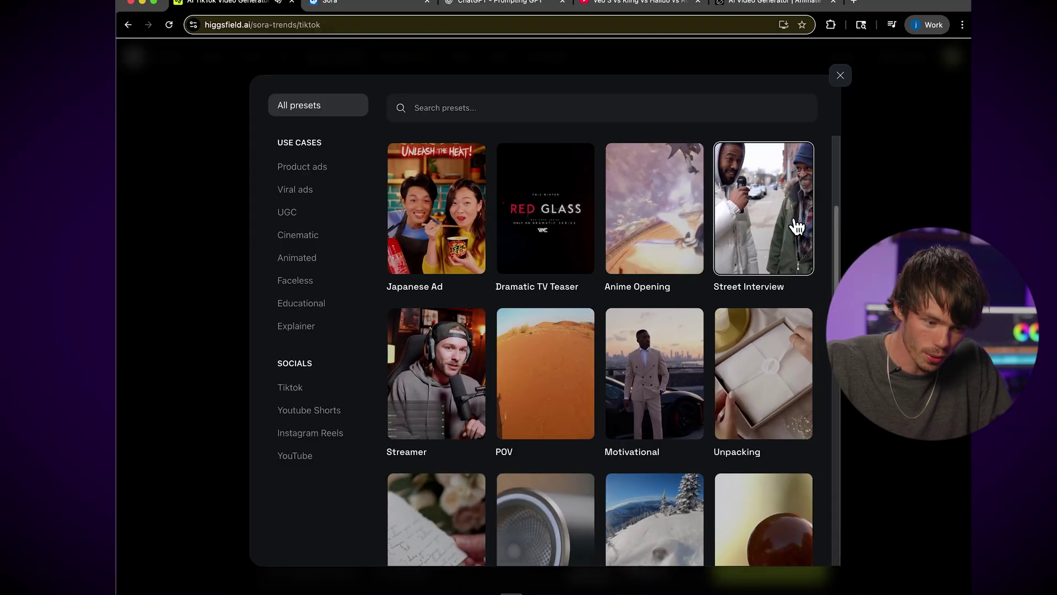
click(797, 226)
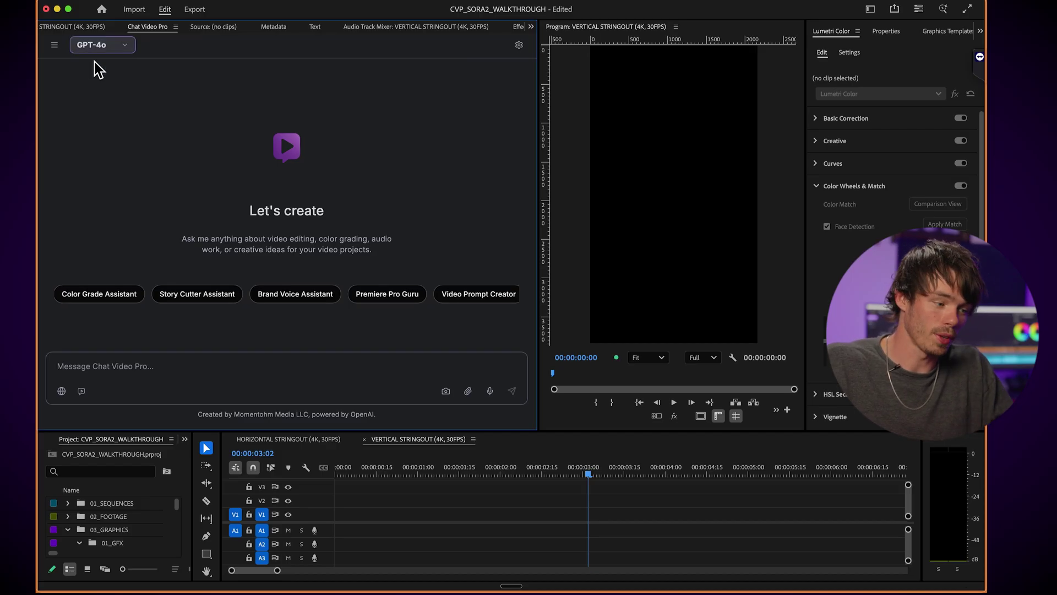
click(97, 53)
mouse_move(158, 302)
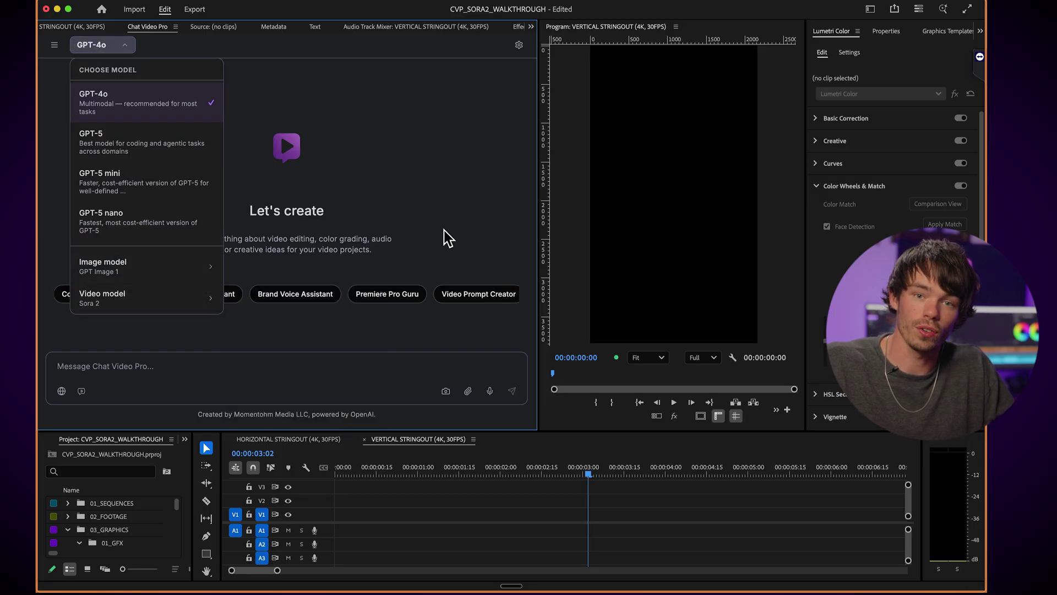
click(457, 173)
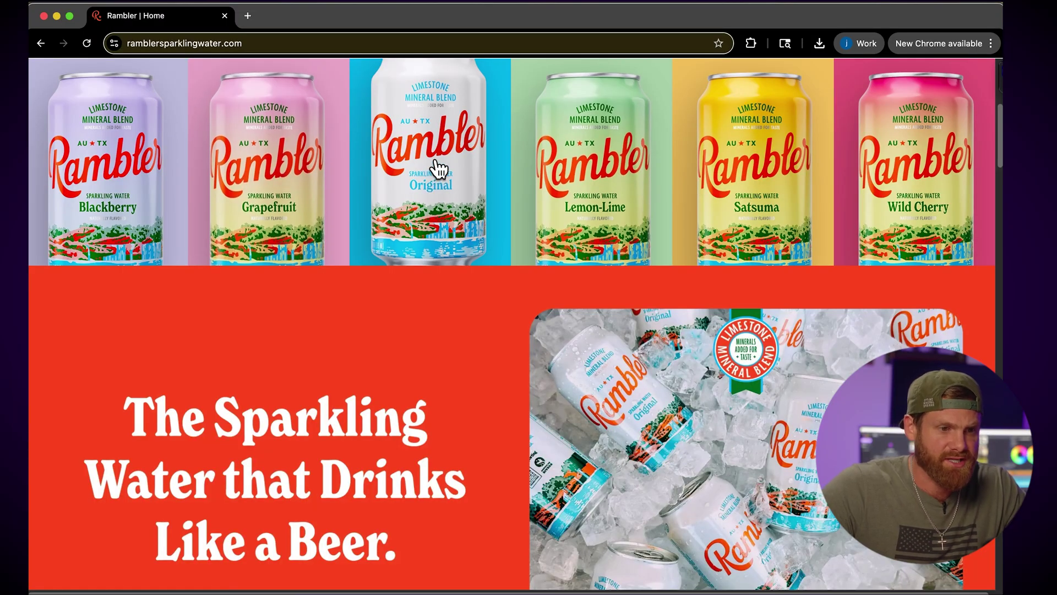
Step: Save the Original flavour can image as RAMBLER.webp into 02_FOOTAGE/06_DOWNLOAD, then return to Premiere
right_click(438, 158)
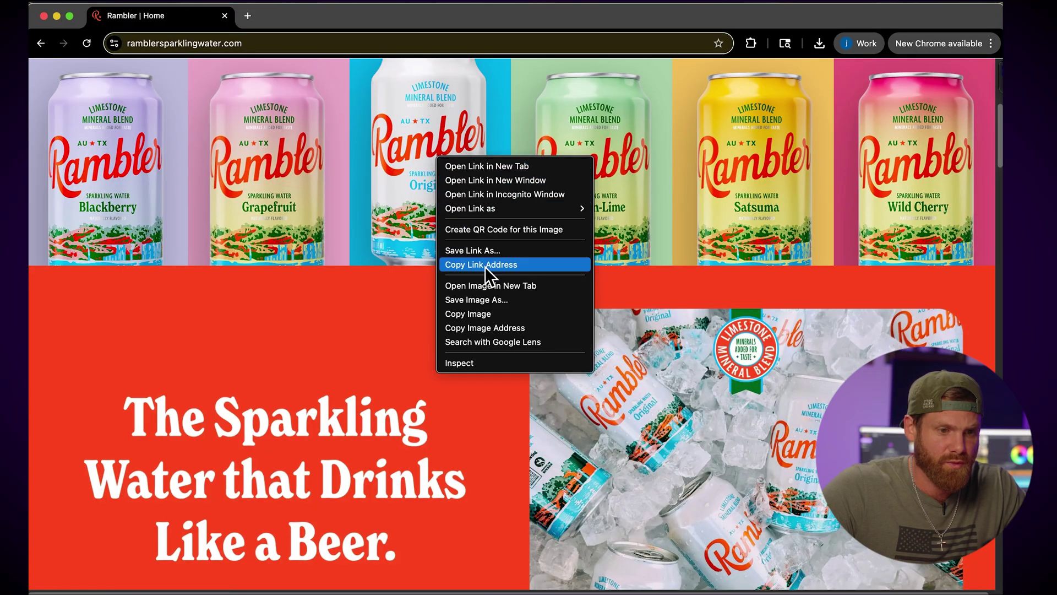
click(484, 302)
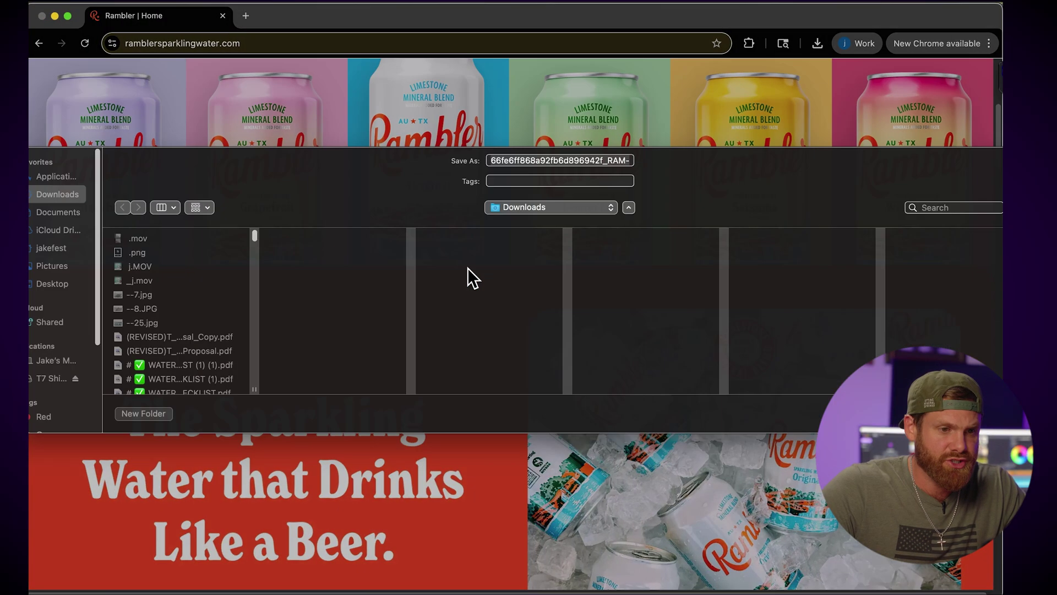
text(RAMNBLER)
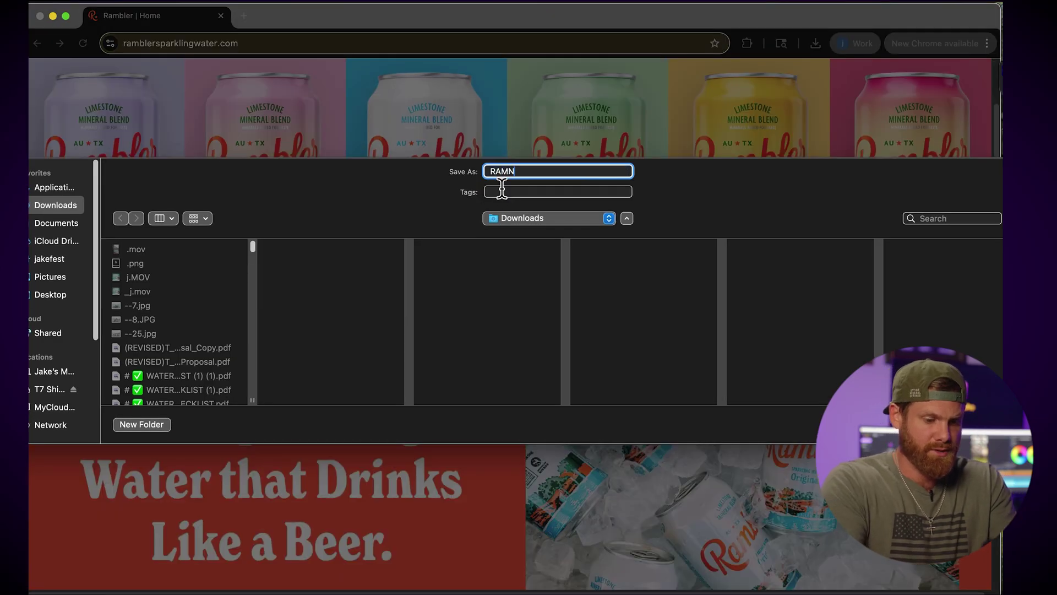
click(549, 219)
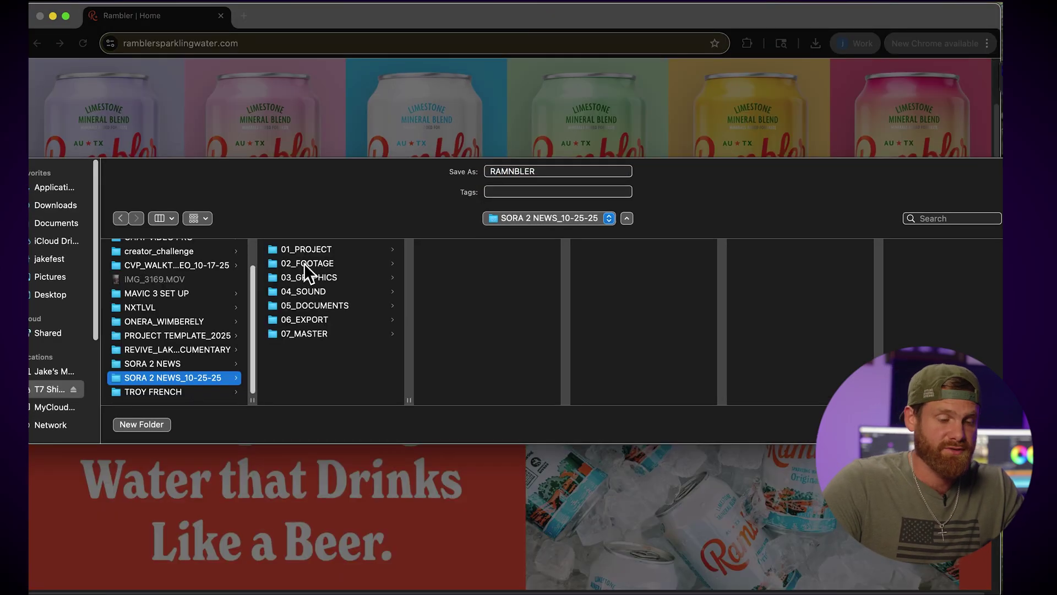
click(318, 264)
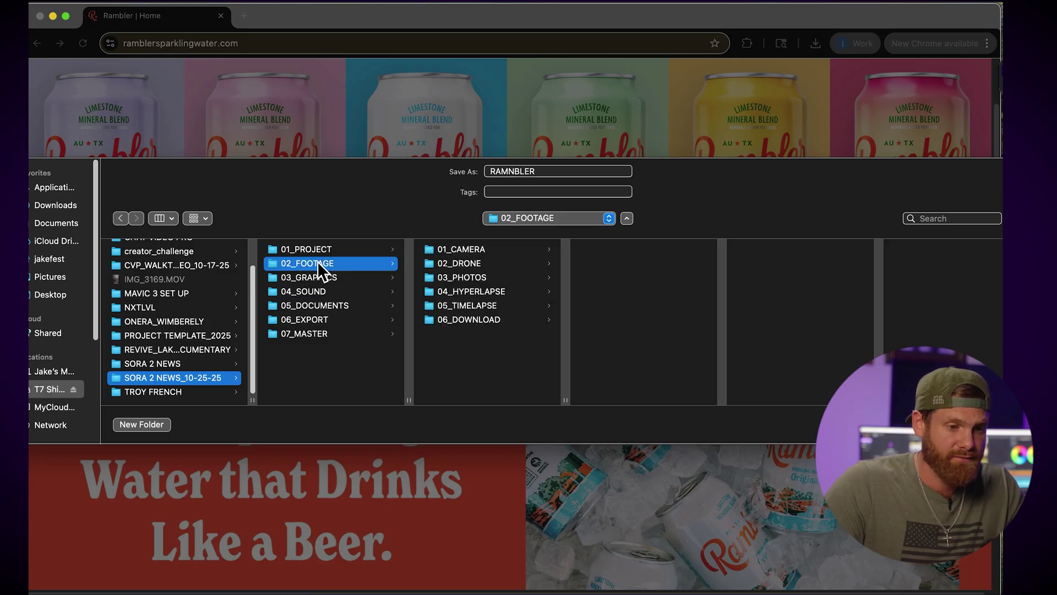
click(480, 321)
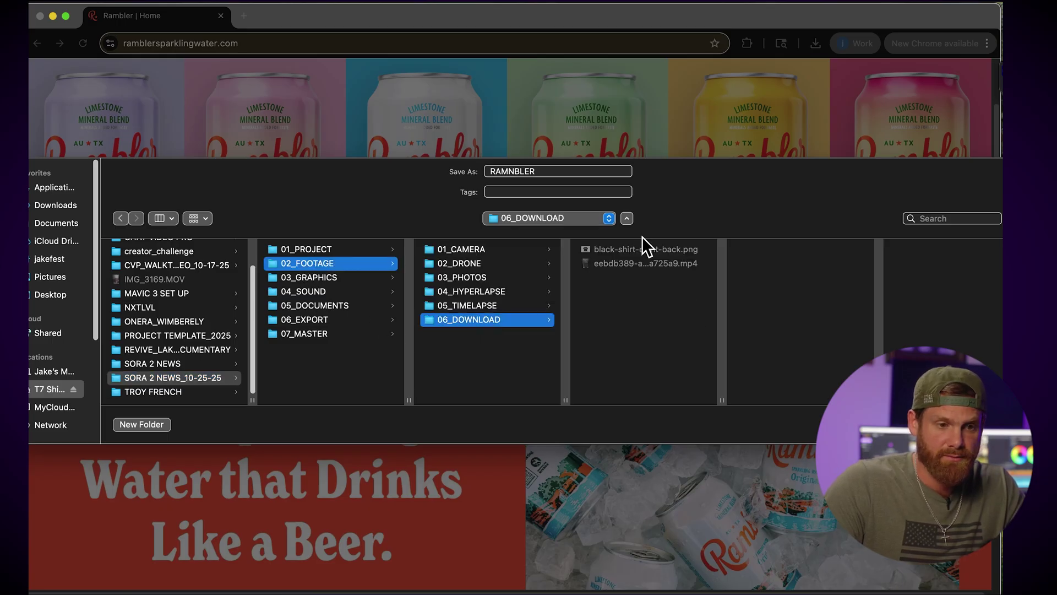
click(986, 426)
click(124, 234)
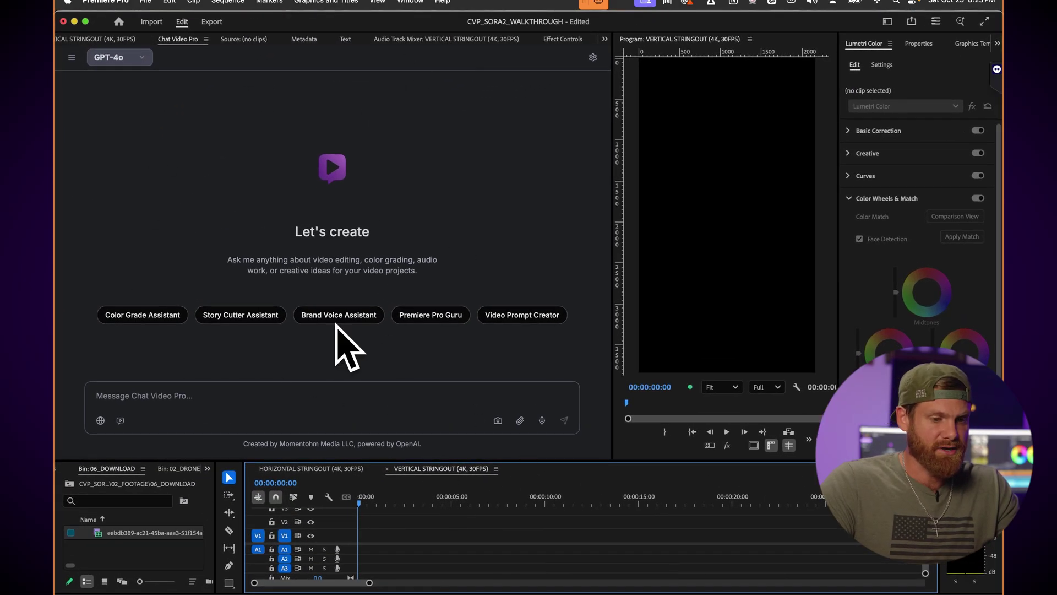
Step: Attach RAMBLER.webp in Chat Video Pro and dictate the 12-second Rambler Water commercial request
click(521, 422)
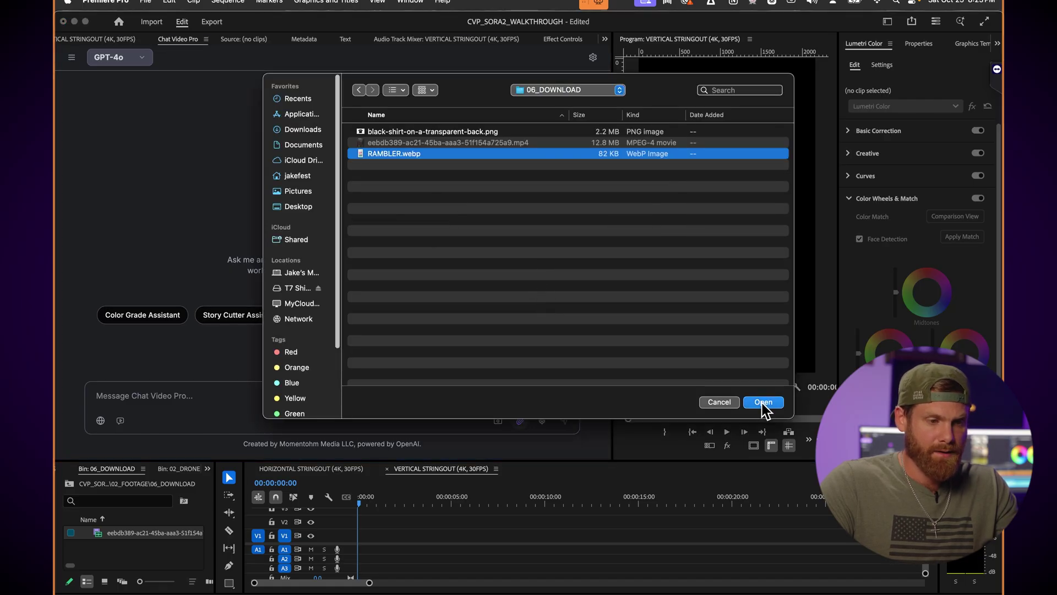
click(763, 403)
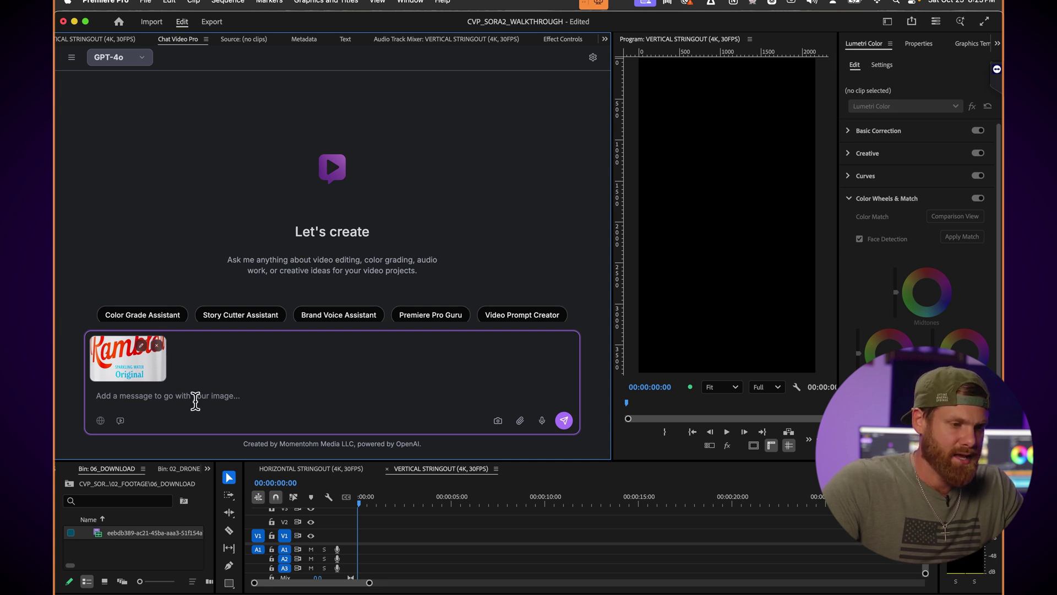
click(542, 421)
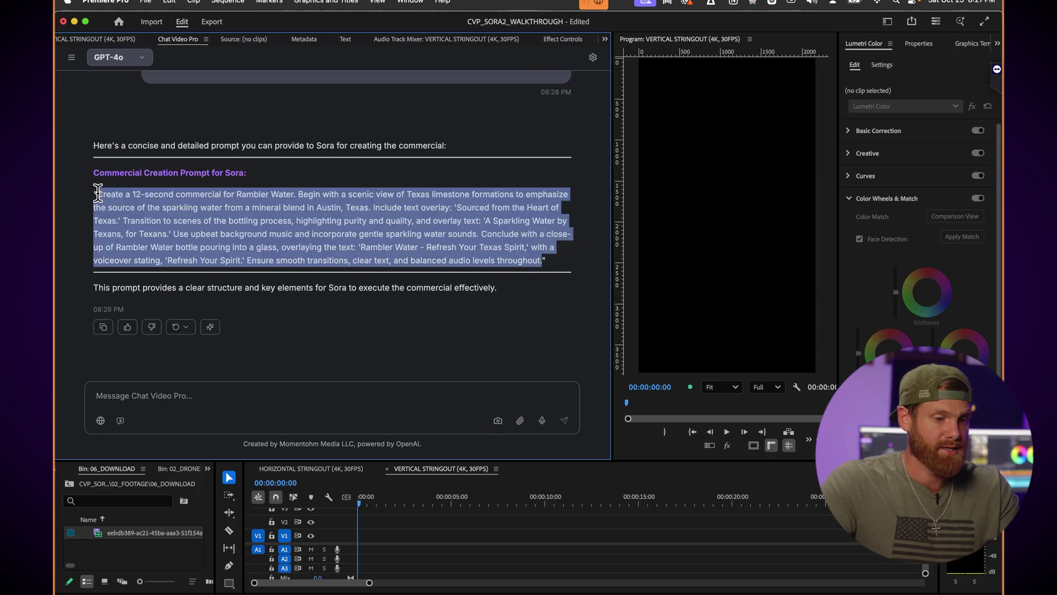
Step: Paste the copied Sora commercial prompt into Chat Video Pro and attach RAMBLER.webp
click(173, 385)
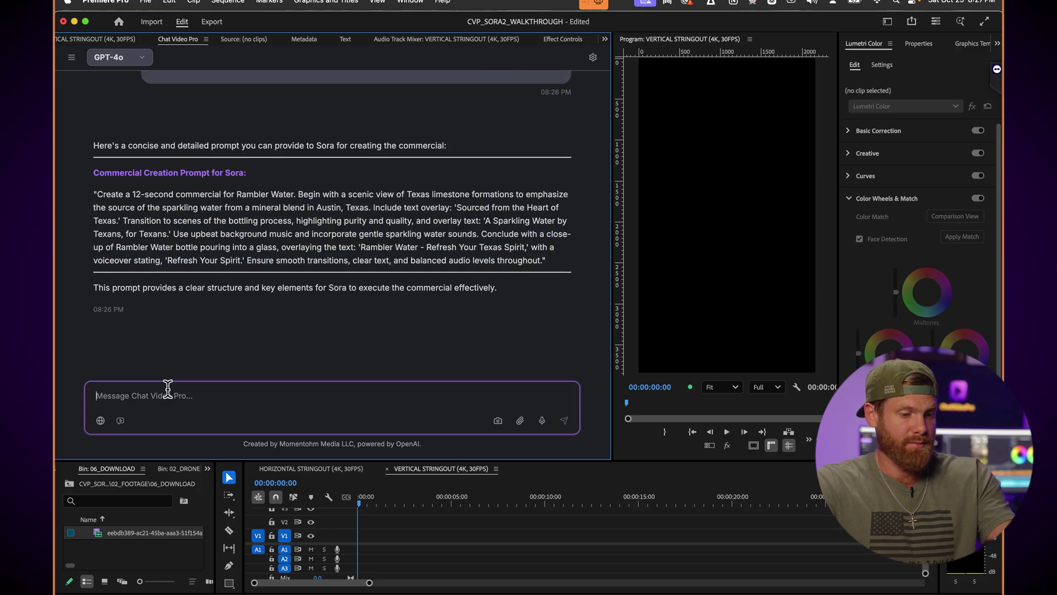
text(Create a 12-second commercial for Rambler Water. Begin with a scenic view of Texas limestone formations to emphasize the source of the sparkling water from a mineral blend in Austin, Texas. Include text overlay: 'Sourced from the Heart of Texas.' Transition to scenes of the bottling process, highlighting purity and quality, and overlay text: 'A Sparkling Water by Texans, for Texans.' Use upbeat background music and incorporate gentle sparkling water sounds. Conclude with a close-up of Rambler Water bottle pouring into a glass, overlaying the text: 'Rambler Water - Refresh Your Texas Spirit,' with a voiceover stating, 'Refresh Your Spirit.' Ensure smooth transitions, clear text, and balanced audio levels throughout.)
click(520, 420)
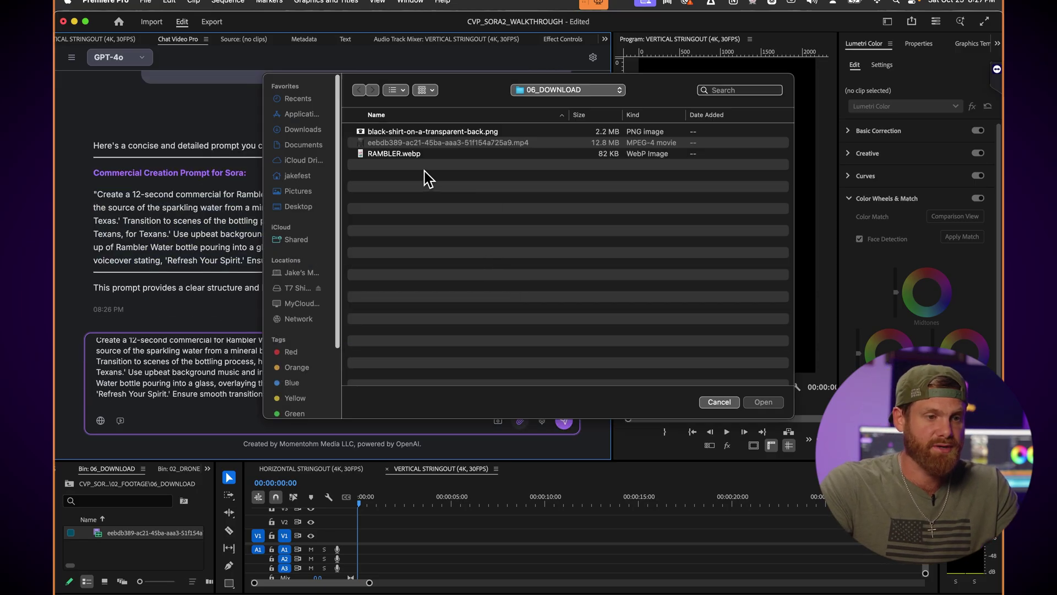
click(397, 162)
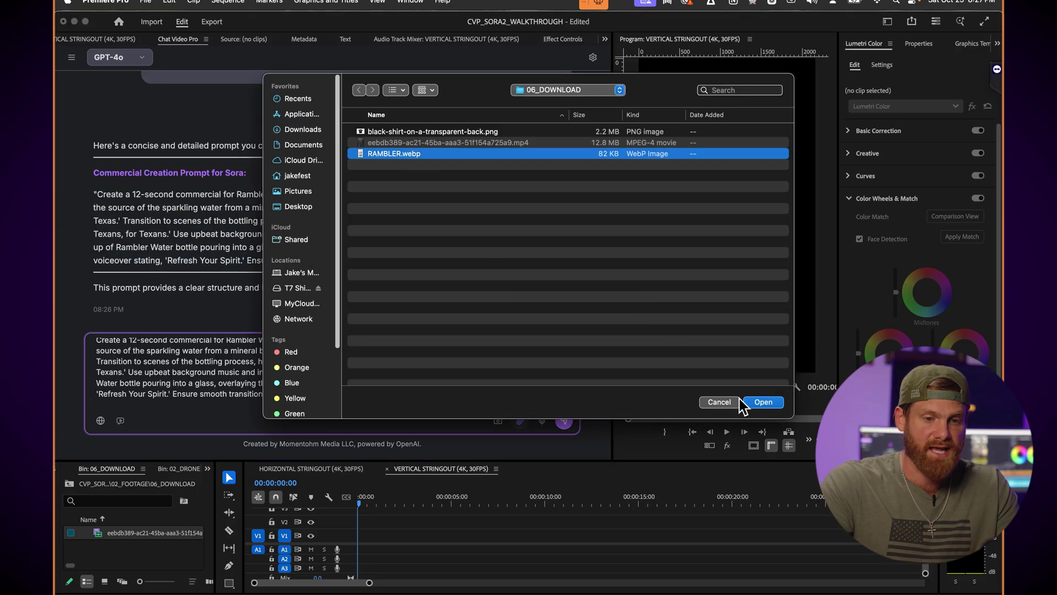
click(771, 404)
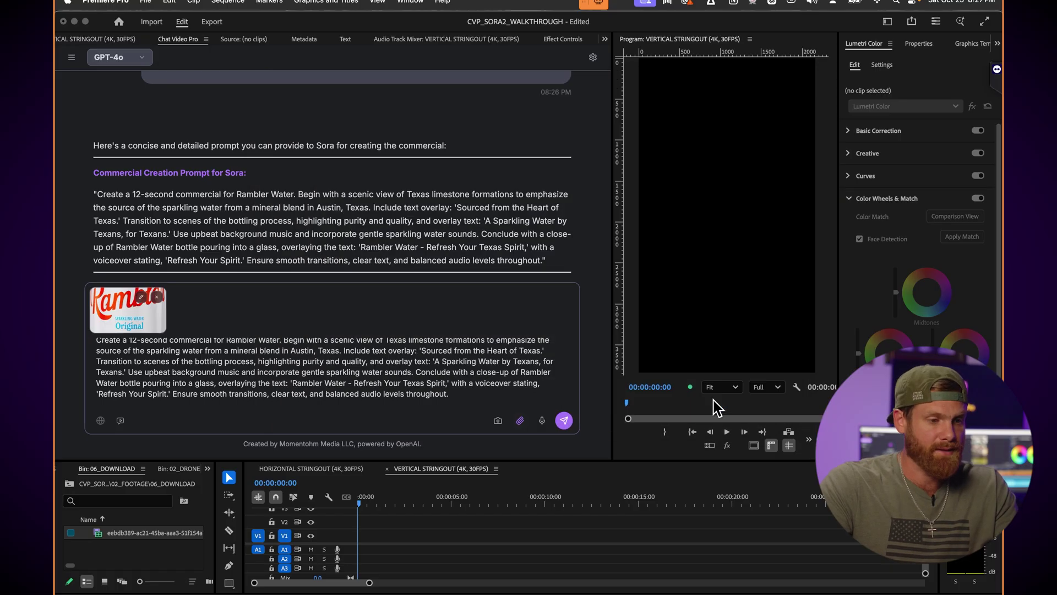
Step: Generate with Sora 2 at 12 seconds, 9:16 and 720p
click(128, 57)
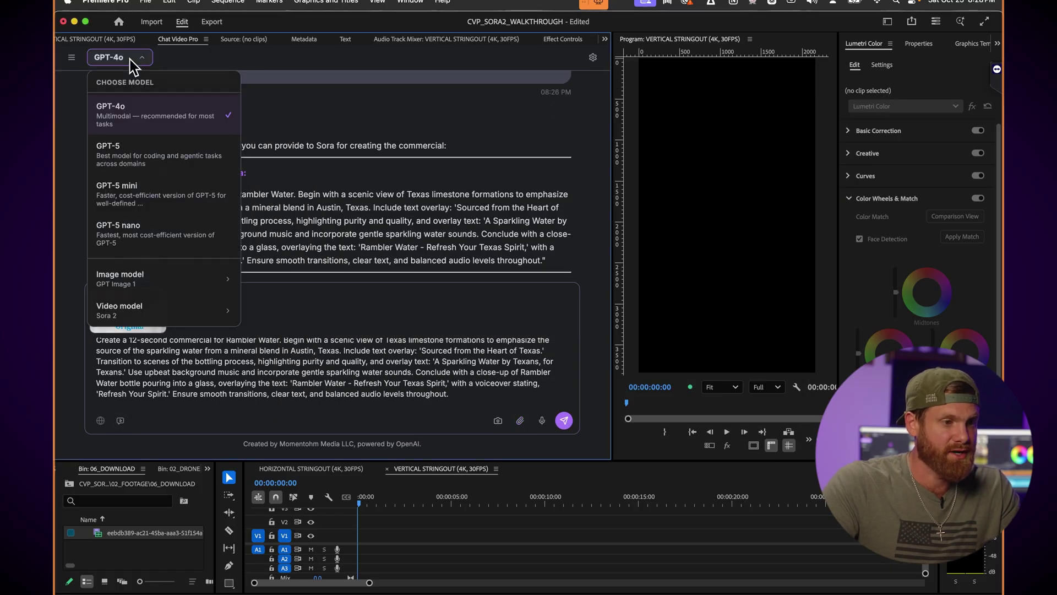
mouse_move(181, 310)
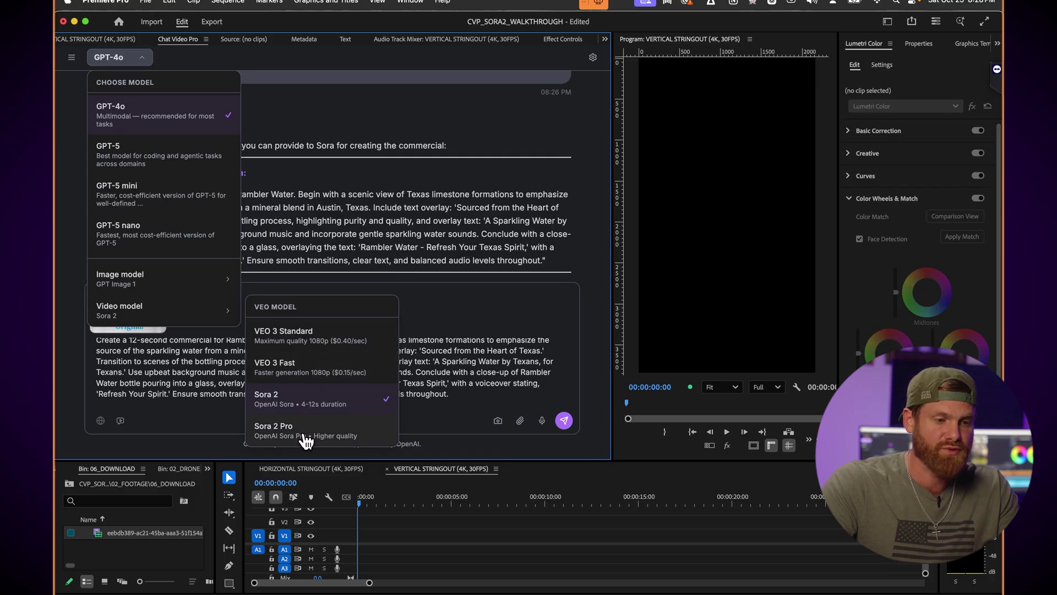
click(304, 397)
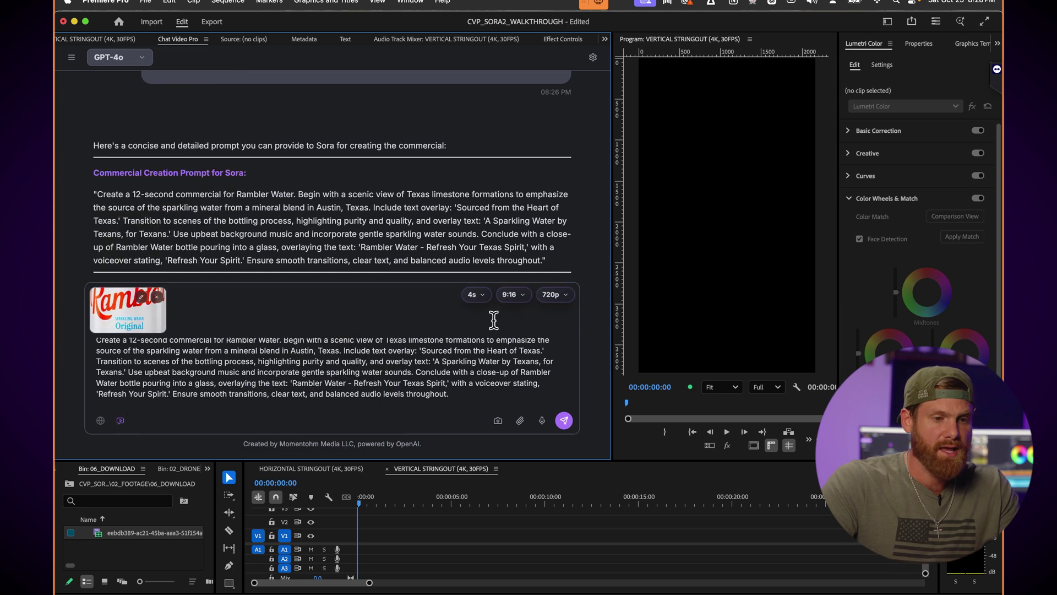
click(482, 294)
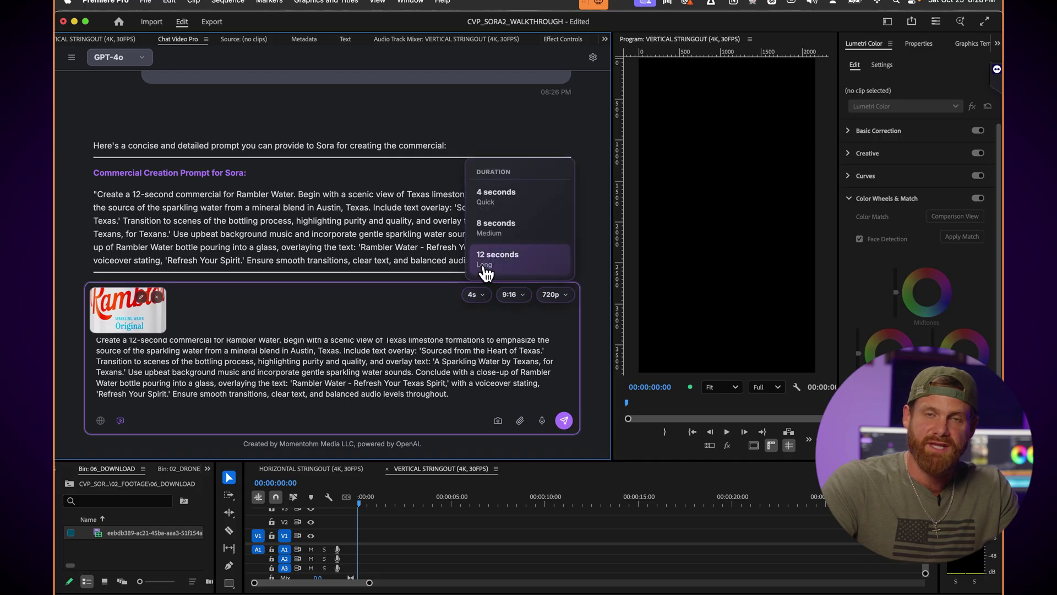
click(484, 259)
click(509, 295)
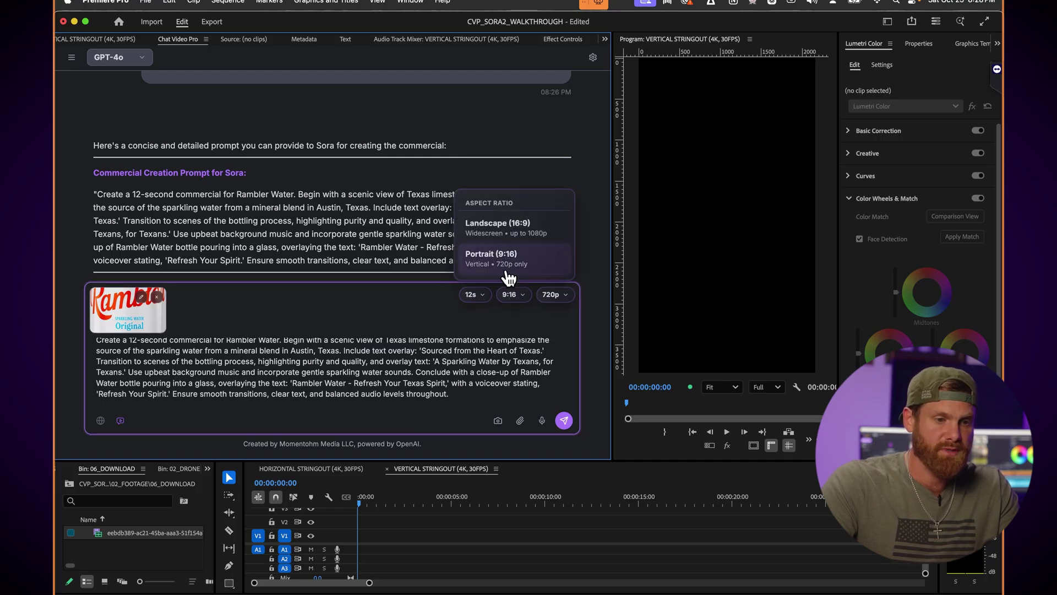
click(508, 278)
click(555, 294)
click(541, 275)
click(567, 424)
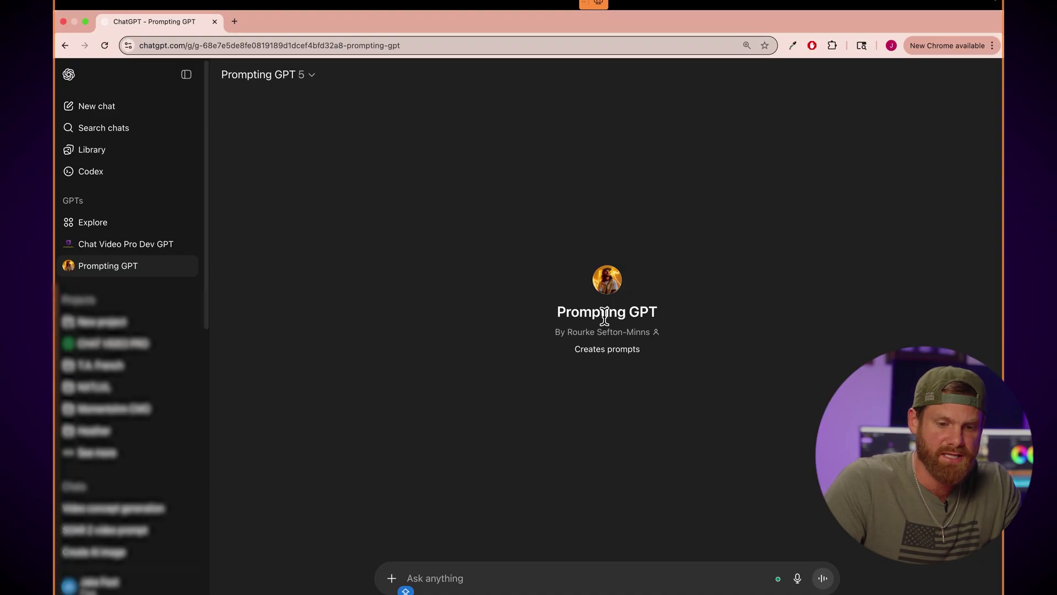
Step: Dictate and send the request for a 12-second Rambler limestone sparkling water commercial from Austin, Texas
click(469, 569)
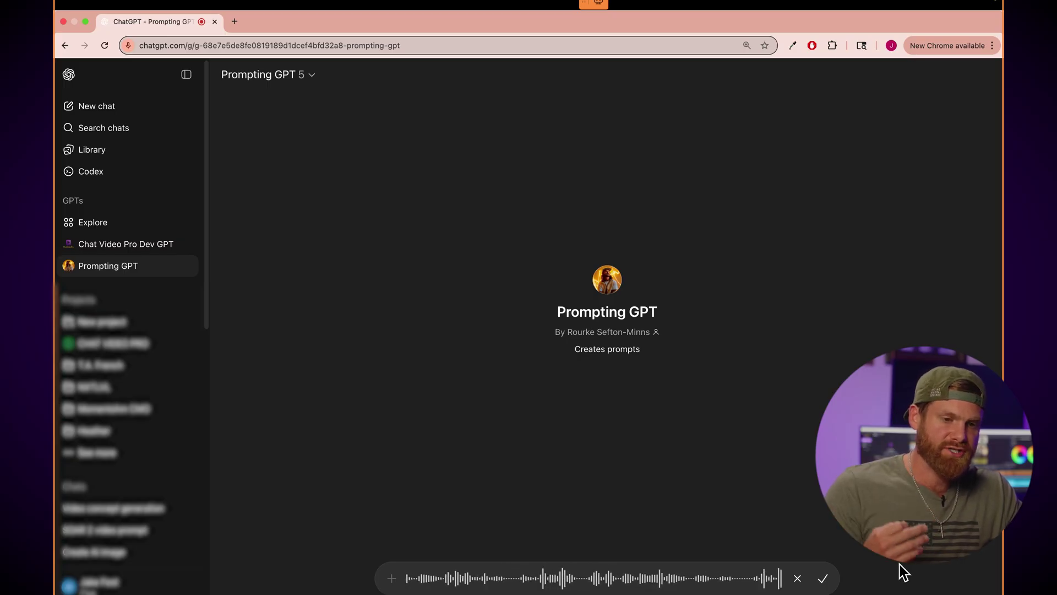
click(823, 577)
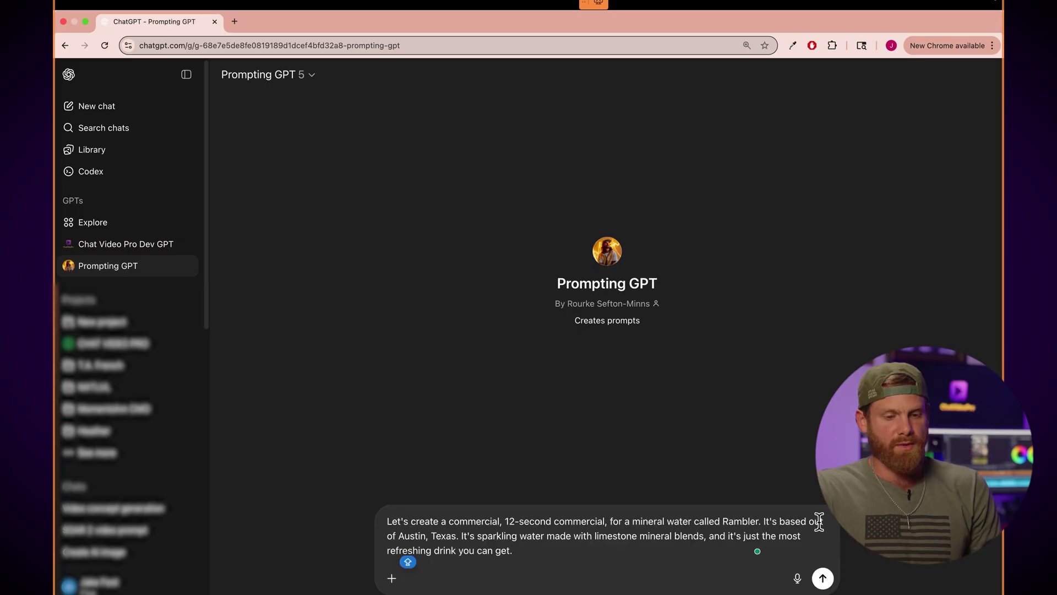
click(823, 578)
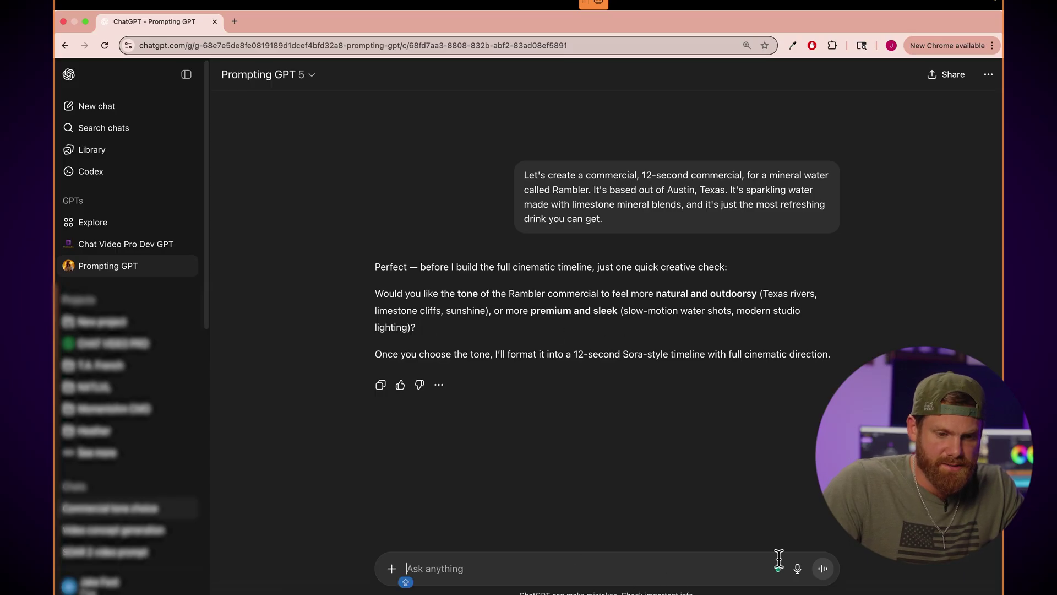
Step: Dictate the tone answer, request a 9:16 version under 1000 characters, and scroll through the reply
click(797, 568)
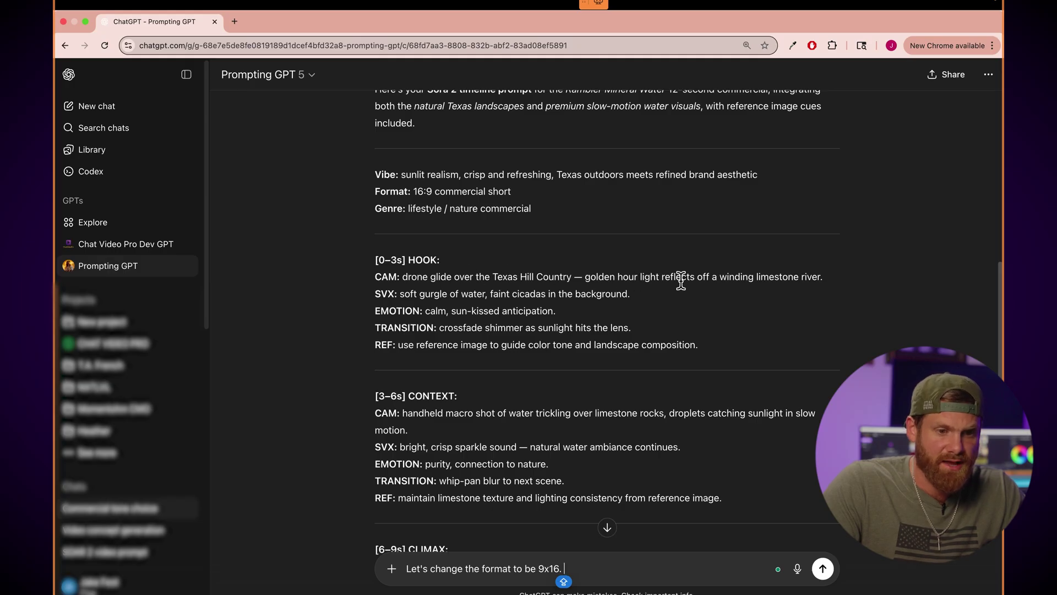
scroll(668, 299, down, 1)
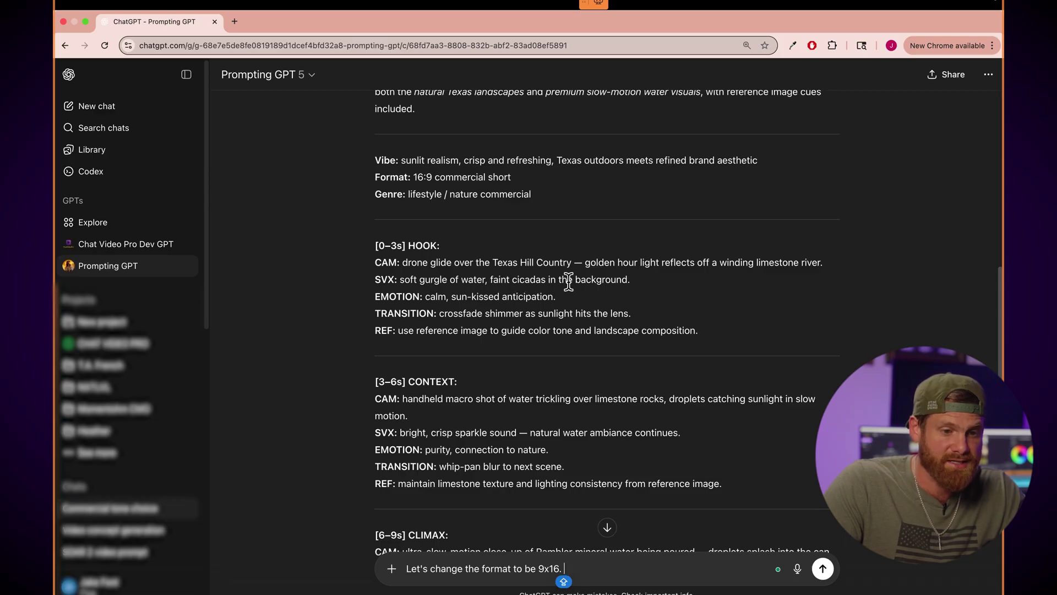
scroll(538, 290, down, 1)
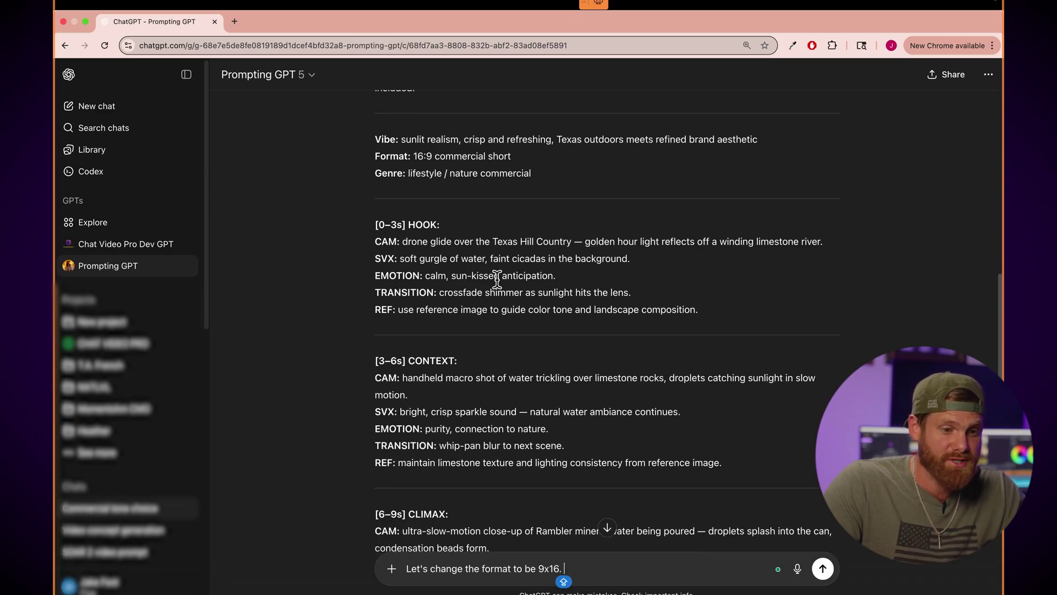
scroll(503, 278, down, 2)
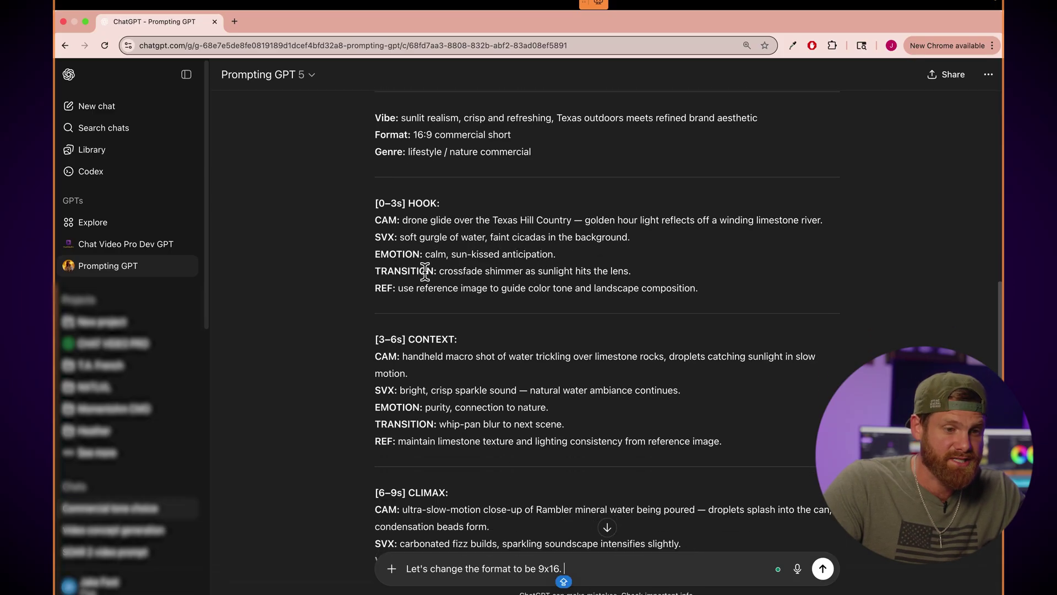
scroll(536, 278, down, 1)
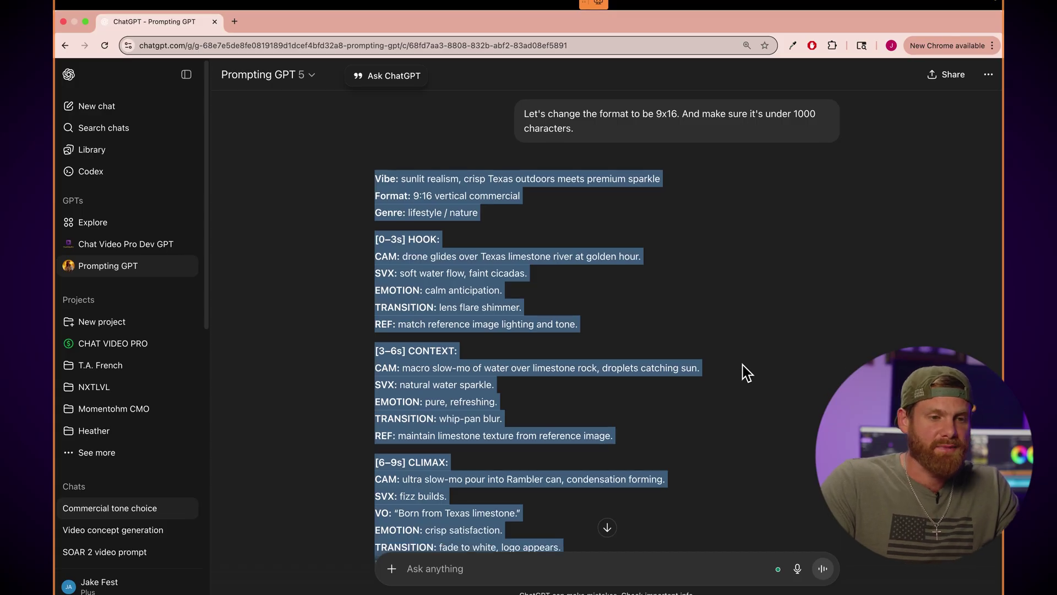
scroll(746, 373, down, 5)
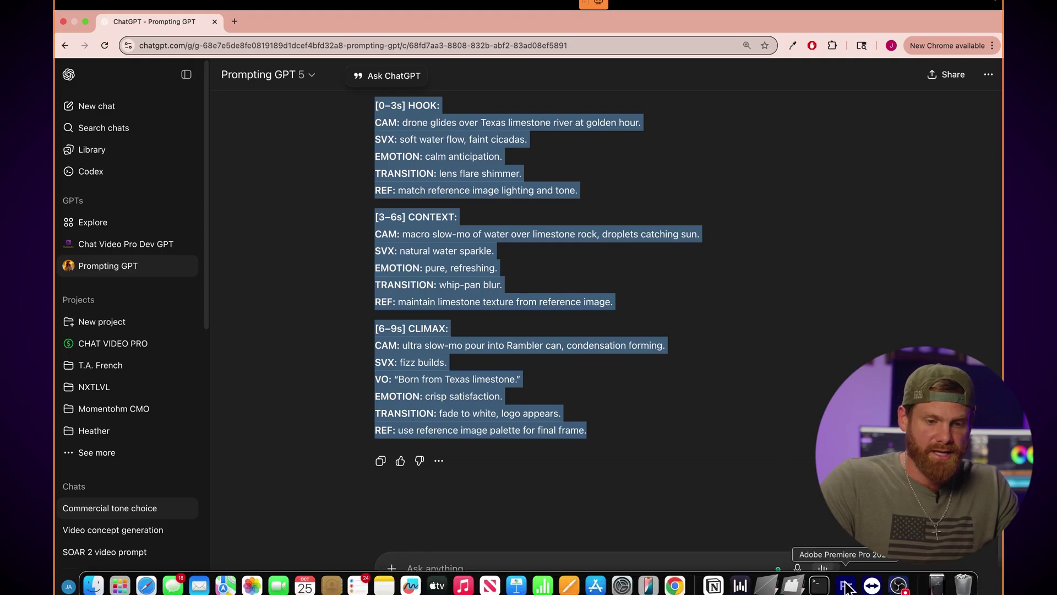
Step: Back in Premiere, paste the revised Rambler prompt into Chat Video Pro and attach RAMBLER.webp
click(841, 578)
click(230, 393)
key(super+v)
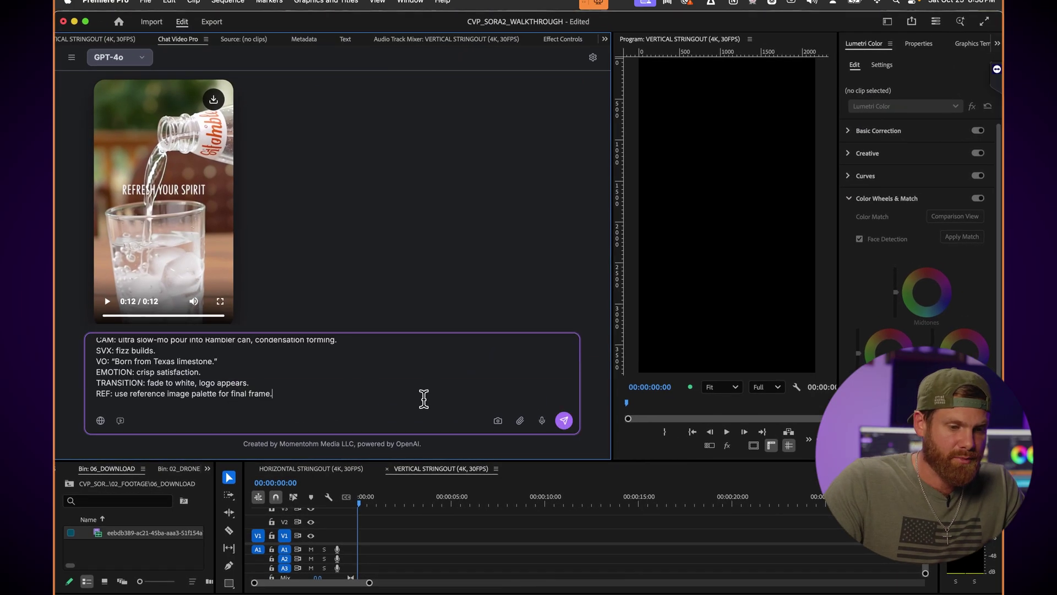
click(520, 420)
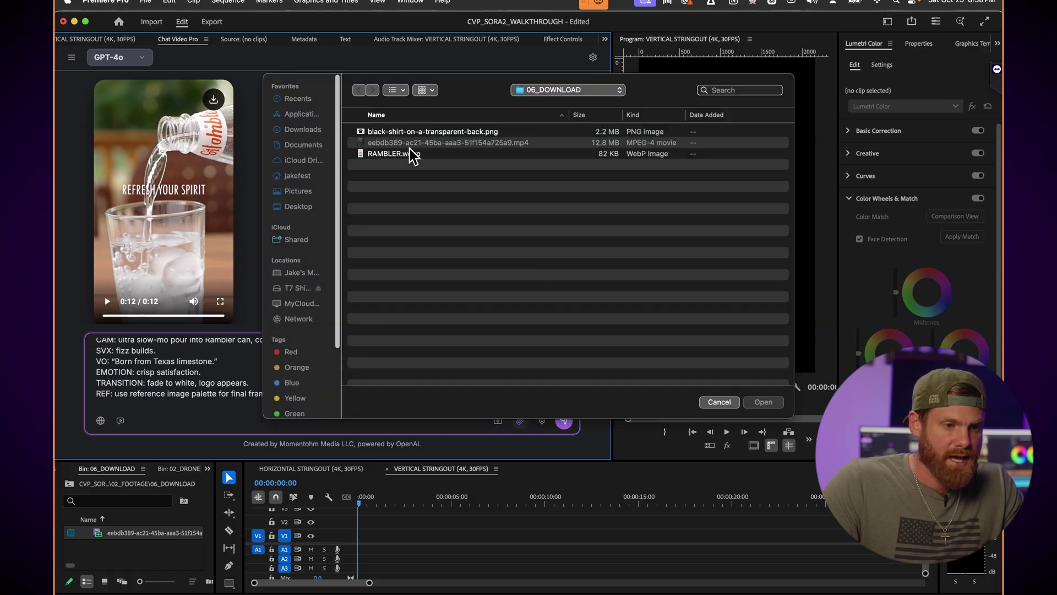
click(414, 157)
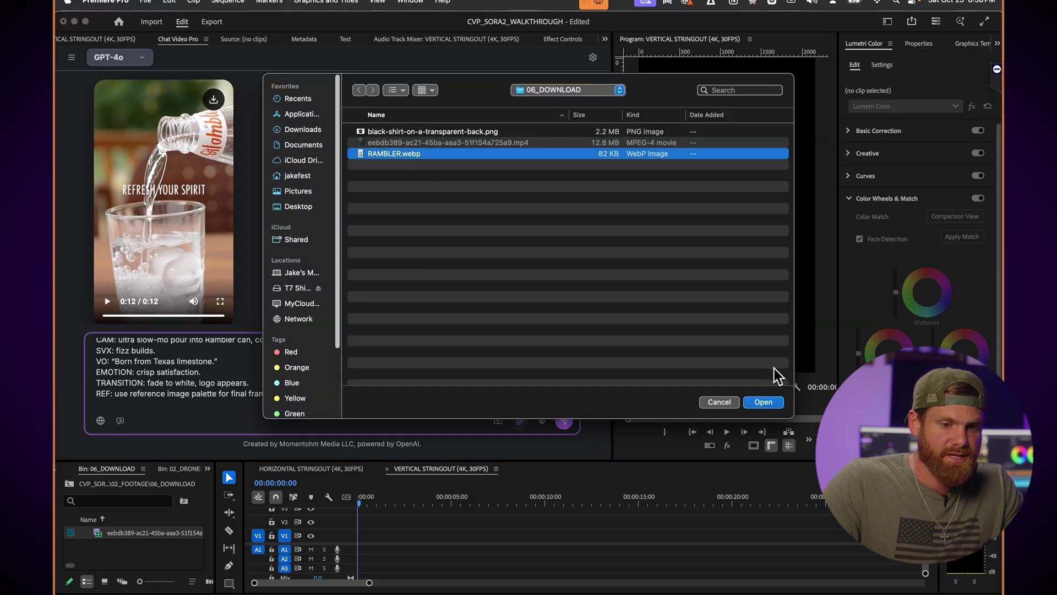
click(764, 402)
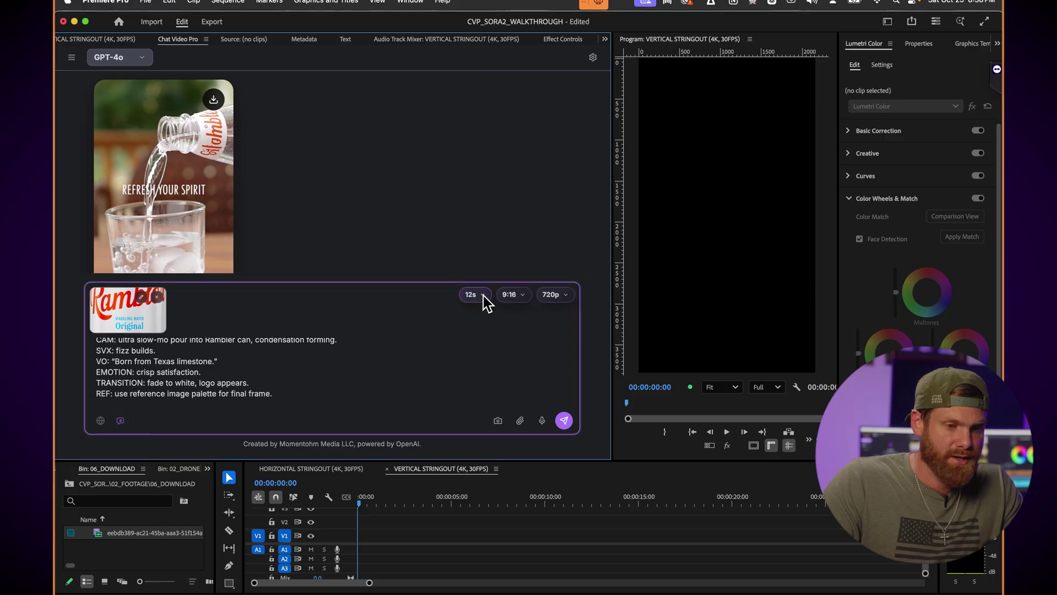
Step: Keep the 12-second duration and send the Sora 2 generation
click(484, 302)
click(501, 256)
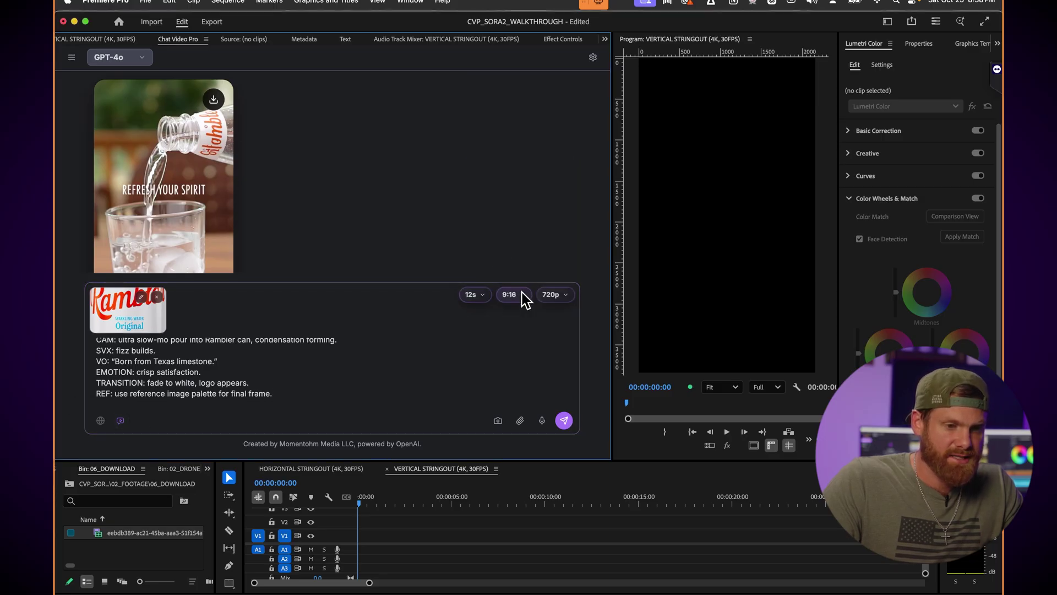
click(565, 421)
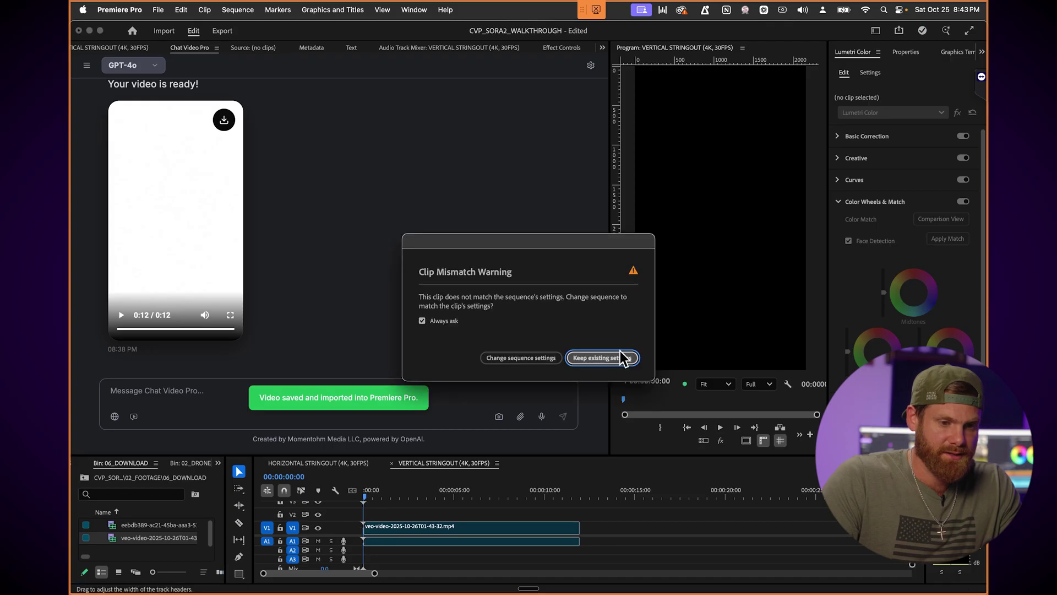
Step: Keep the vertical sequence's existing settings for the new Sora clip and preview its sunset river opening
click(624, 358)
drag(370, 507, 376, 504)
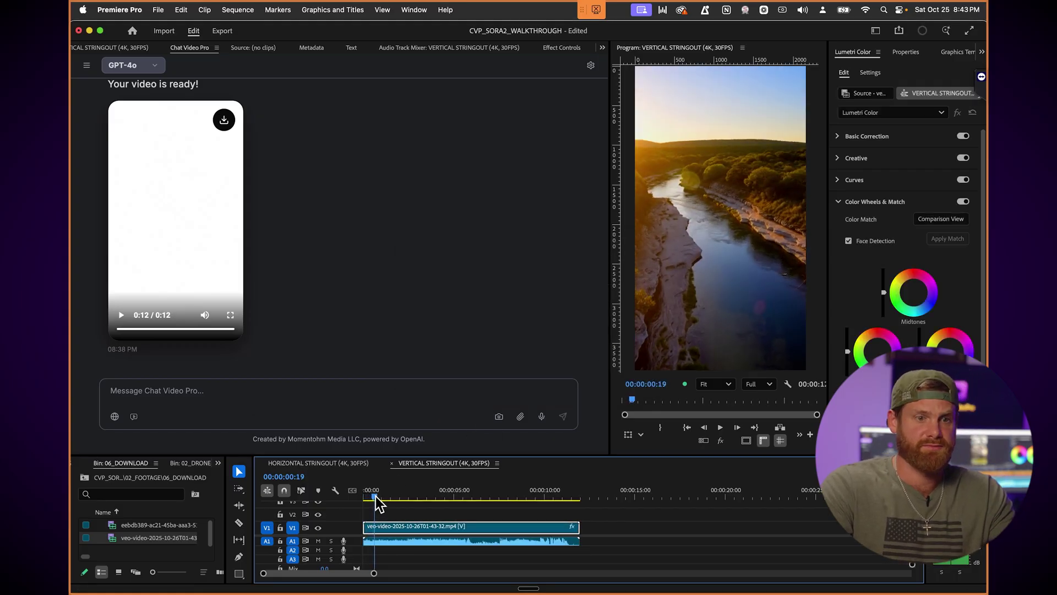
Step: Scrub and play through the river and can-pour shots to locate the pour near 7 seconds, then zoom the timeline in
drag(376, 498, 479, 502)
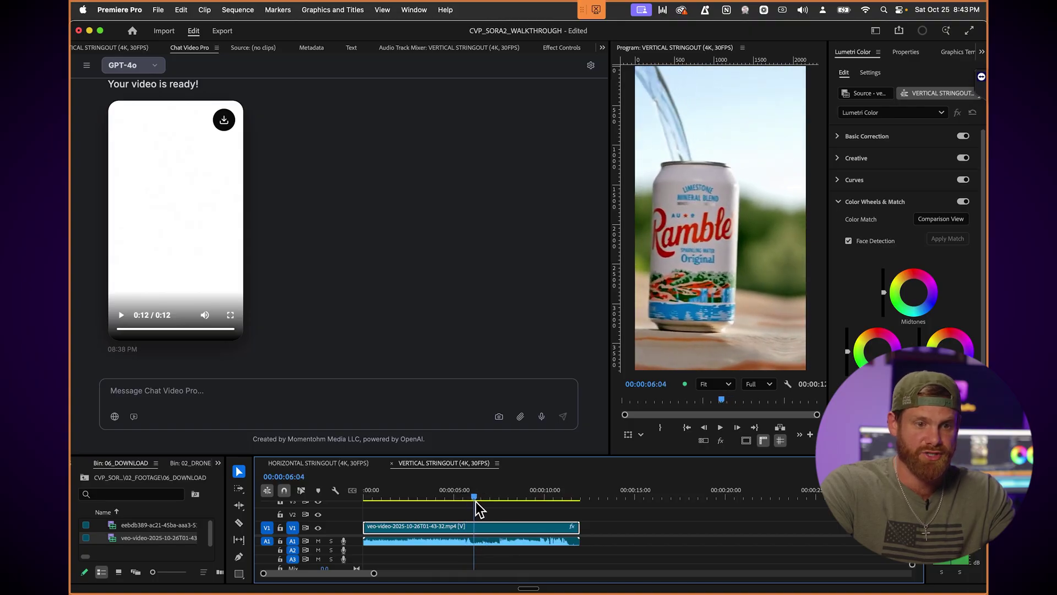
key(space)
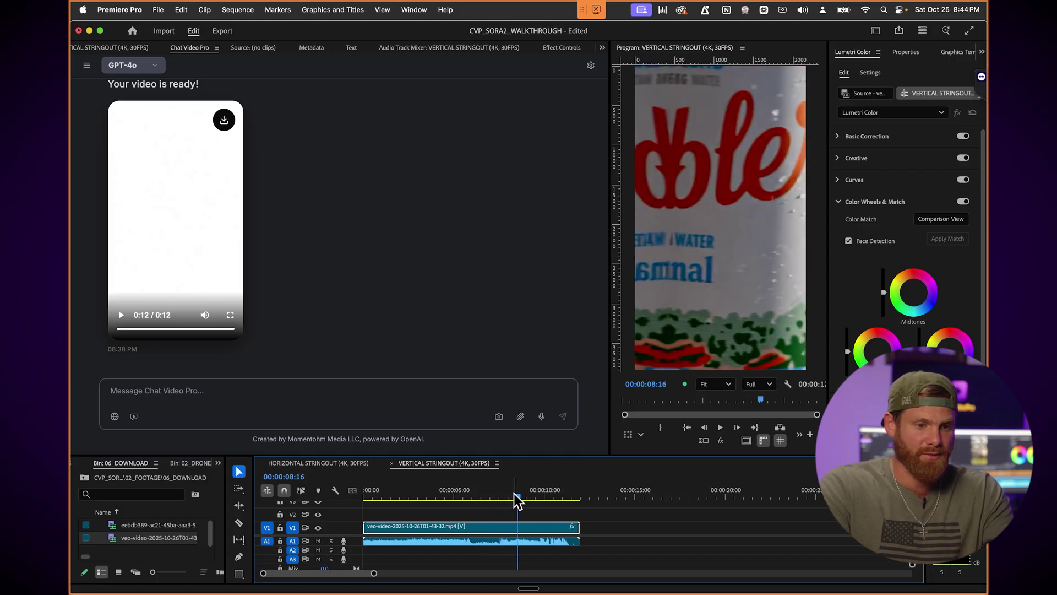
drag(518, 500, 512, 502)
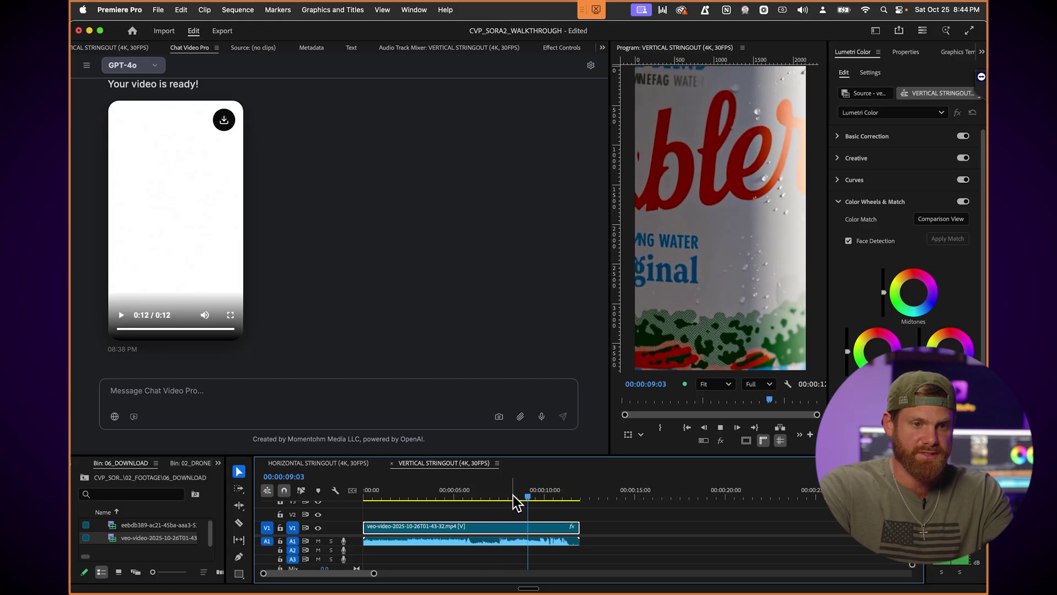
drag(524, 501, 484, 501)
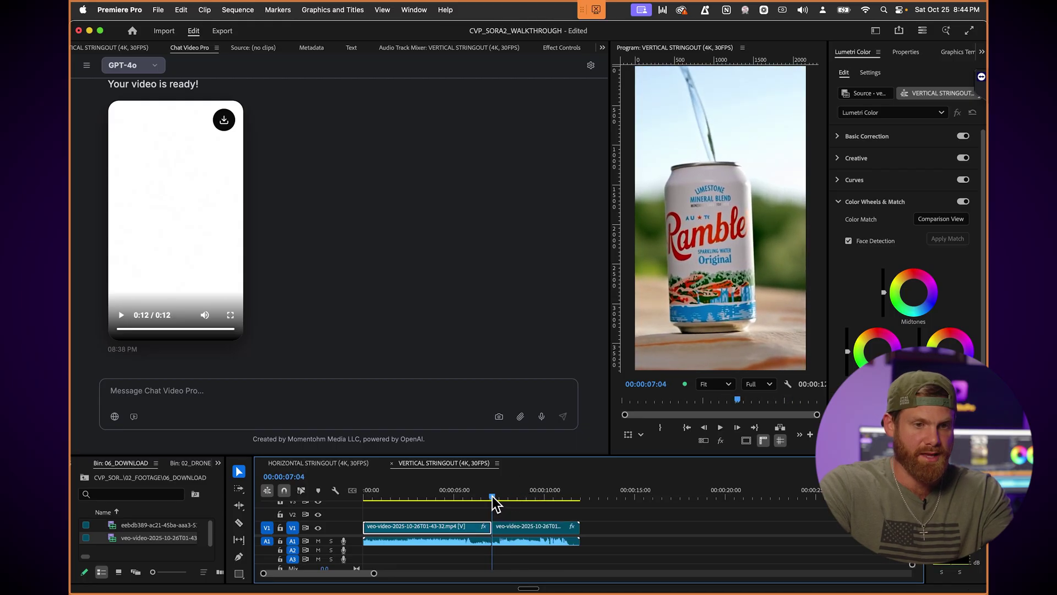
drag(494, 502, 377, 498)
key(=)
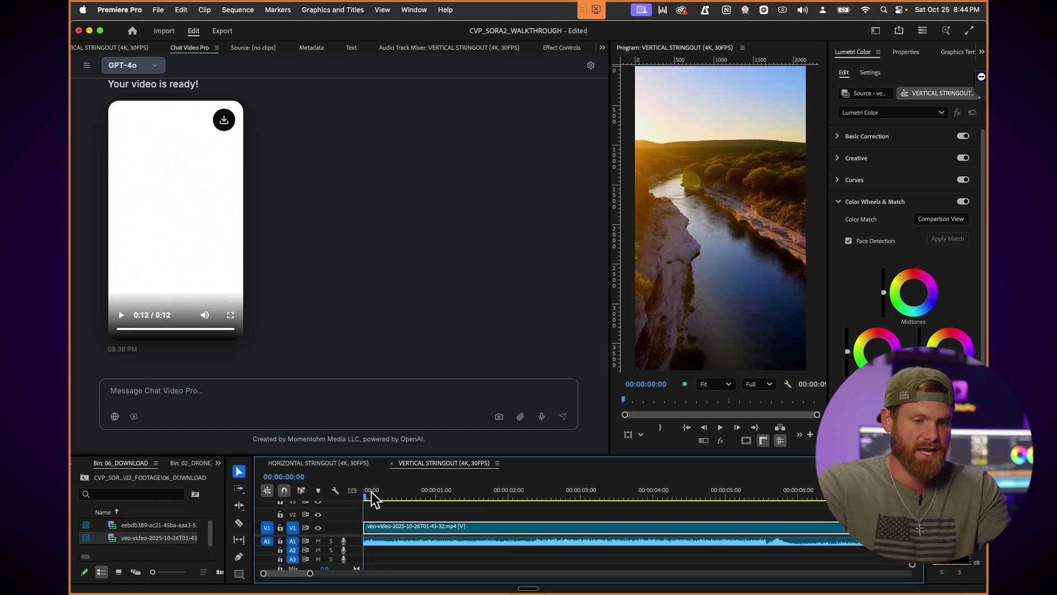
Step: Play the vertical stringout sequence from the beginning
key(space)
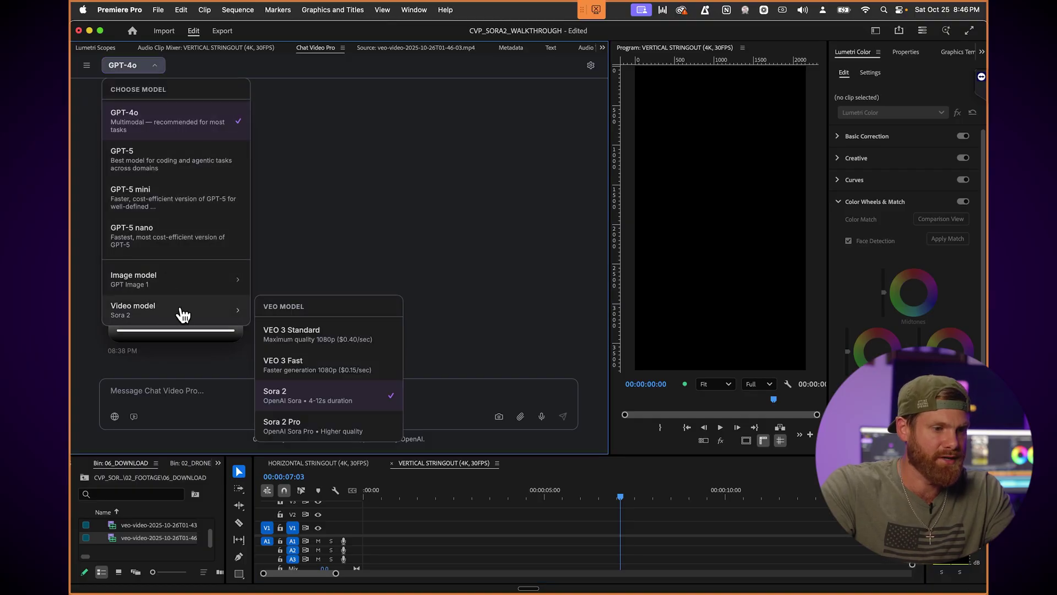
Step: Switch the video model to Sora 2 Pro and paste the earlier Rambler prompt into the message box
click(310, 430)
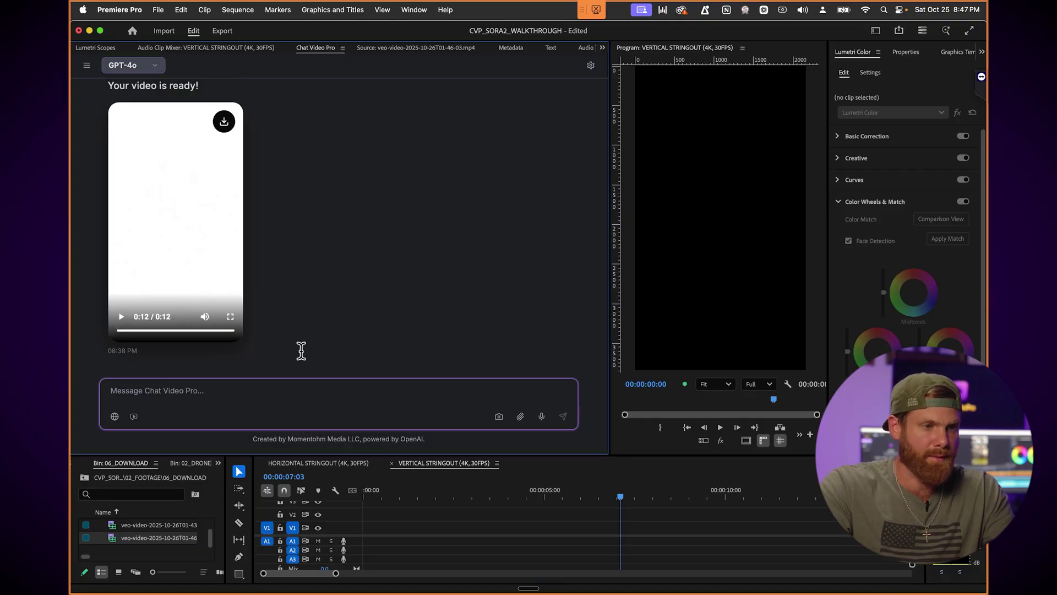
scroll(299, 283, up, 6)
click(304, 300)
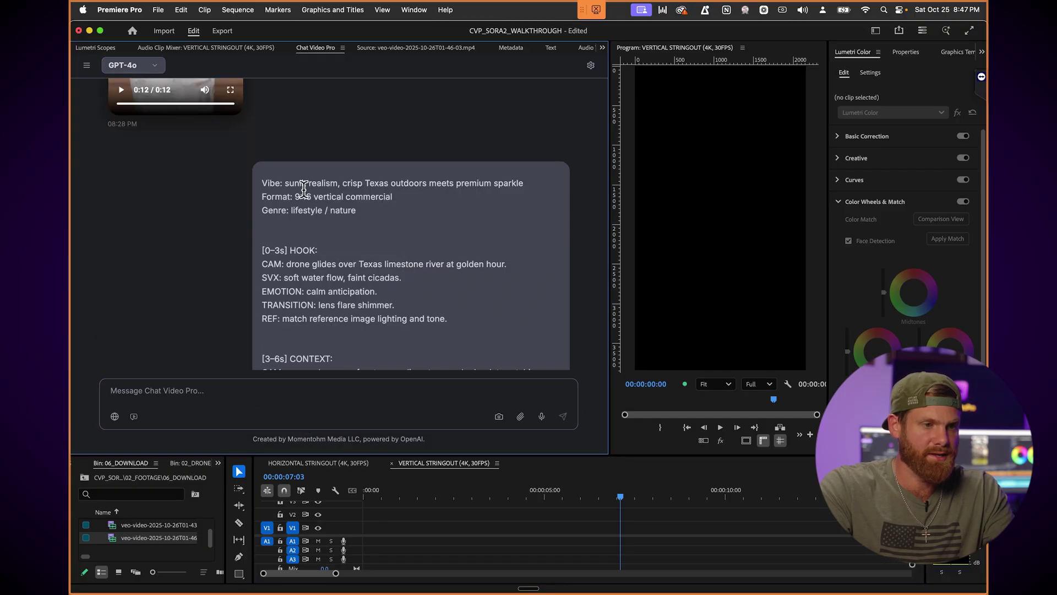
drag(263, 177, 394, 408)
click(345, 406)
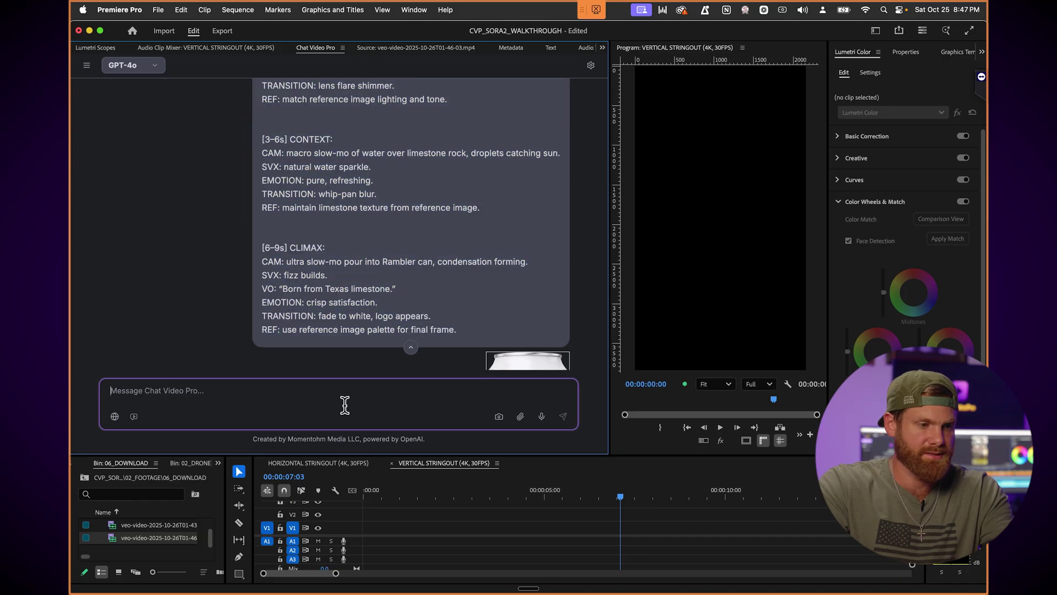
key(super+v)
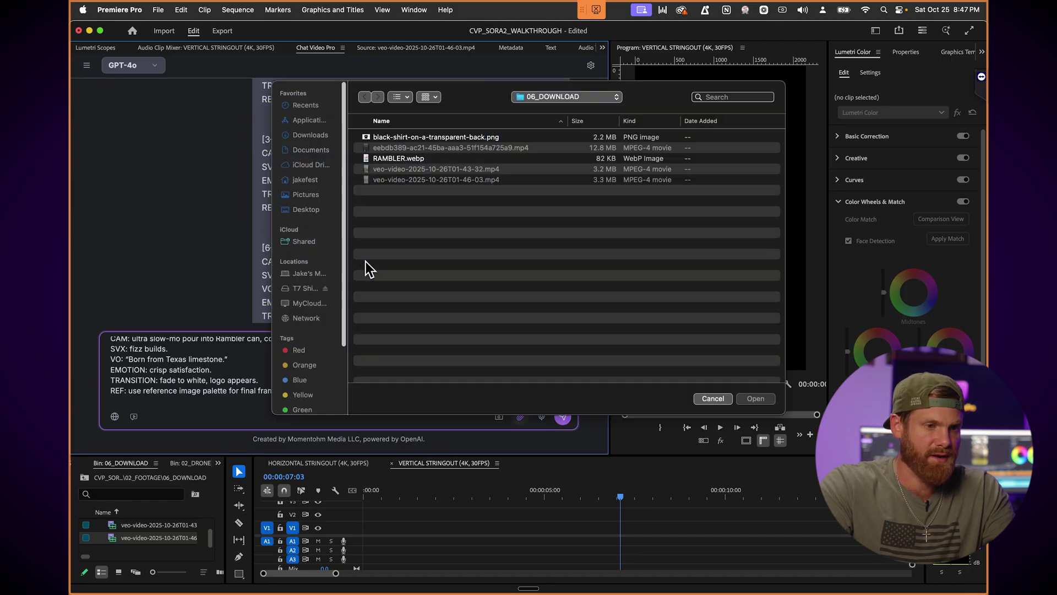
Step: Attach RAMBLER.webp as a reference and set the generation to 12 seconds, 9:16, 720p
double_click(407, 159)
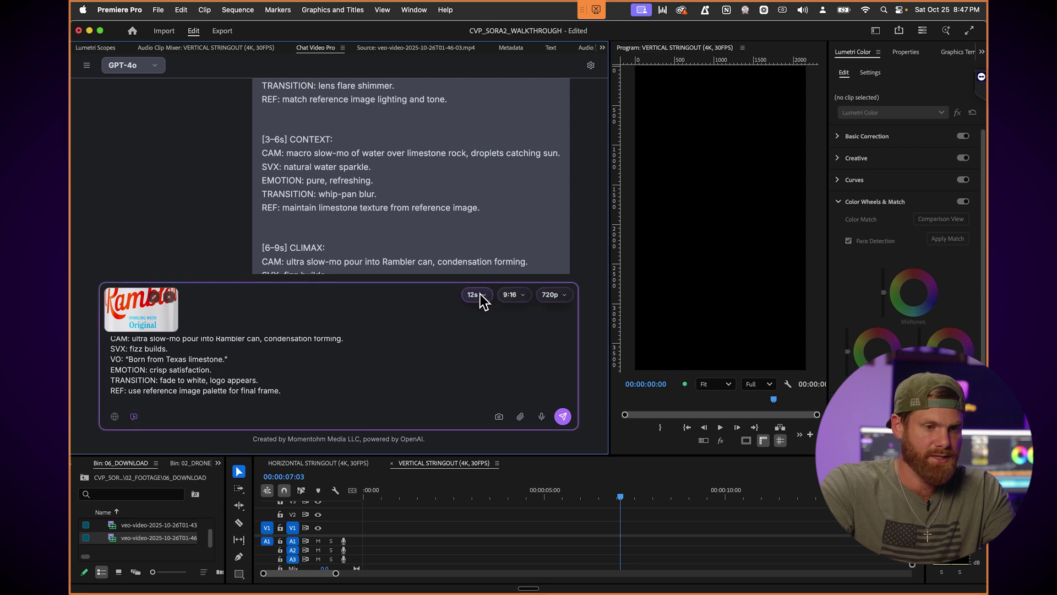
click(475, 295)
click(502, 267)
click(510, 294)
click(503, 265)
click(556, 298)
click(509, 263)
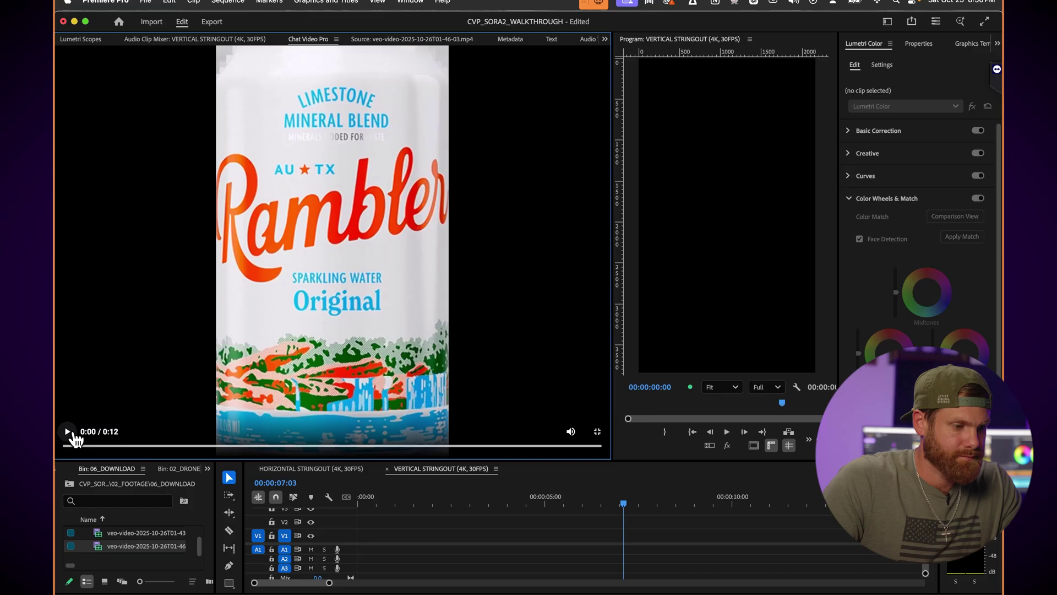
Step: Play the new Sora 2 Pro can clip and save it into 06_DOWNLOAD
click(73, 434)
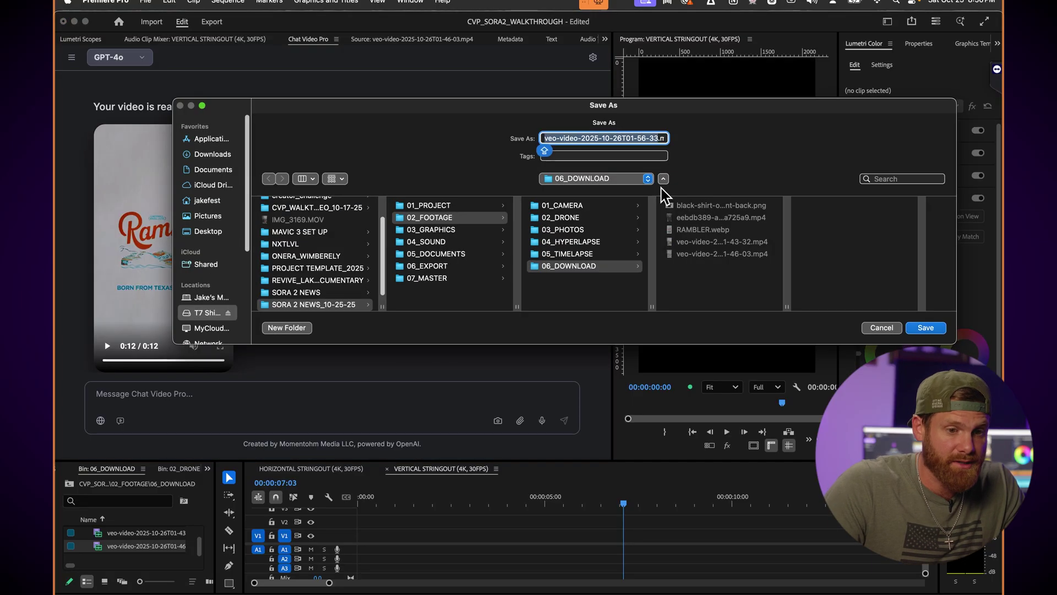
click(922, 326)
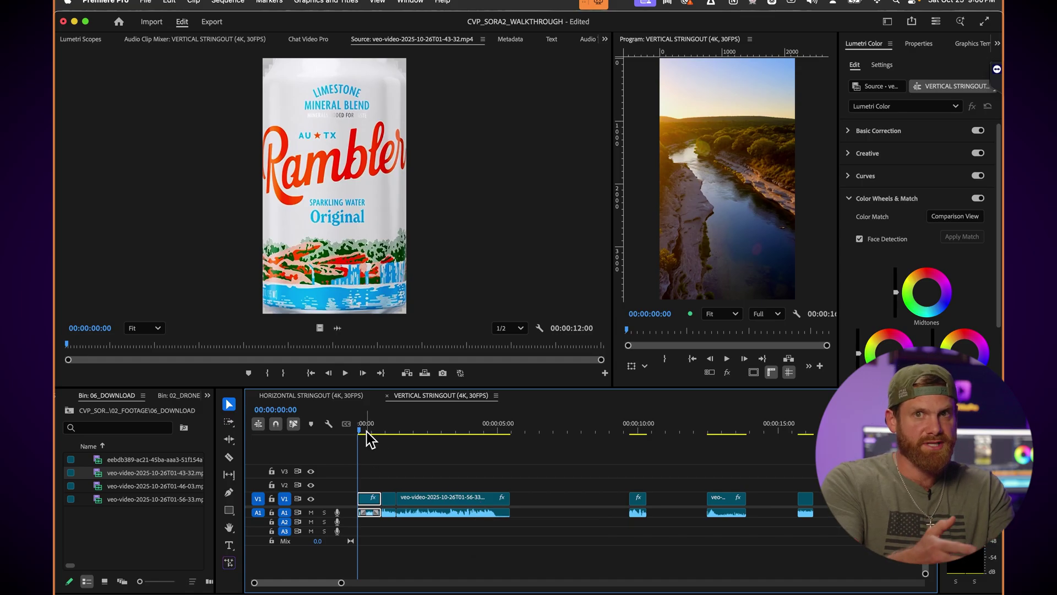
key(space)
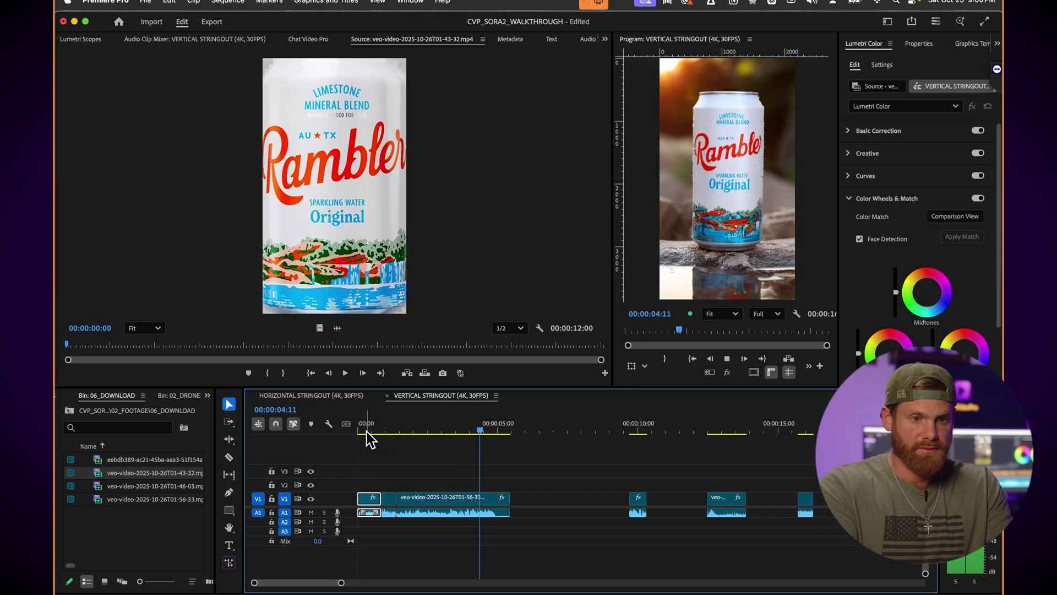
key(space)
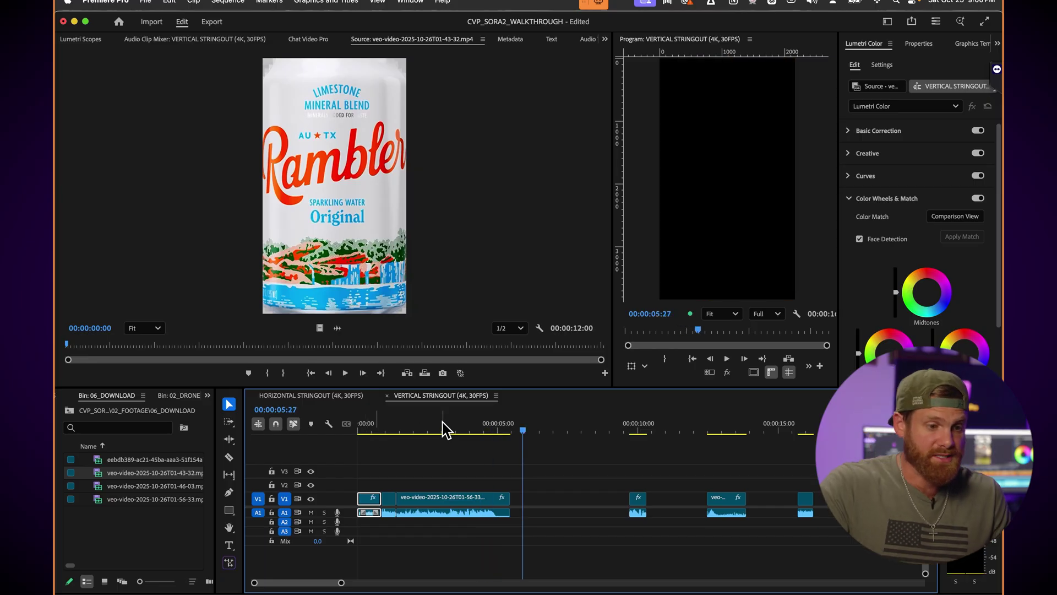
drag(443, 423, 473, 433)
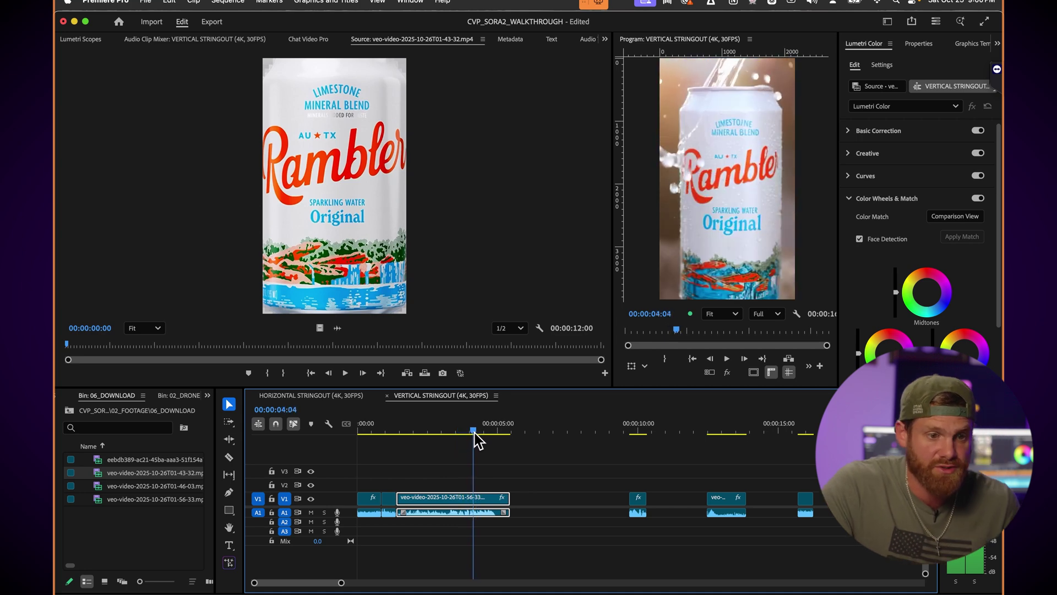
key(space)
key(space)
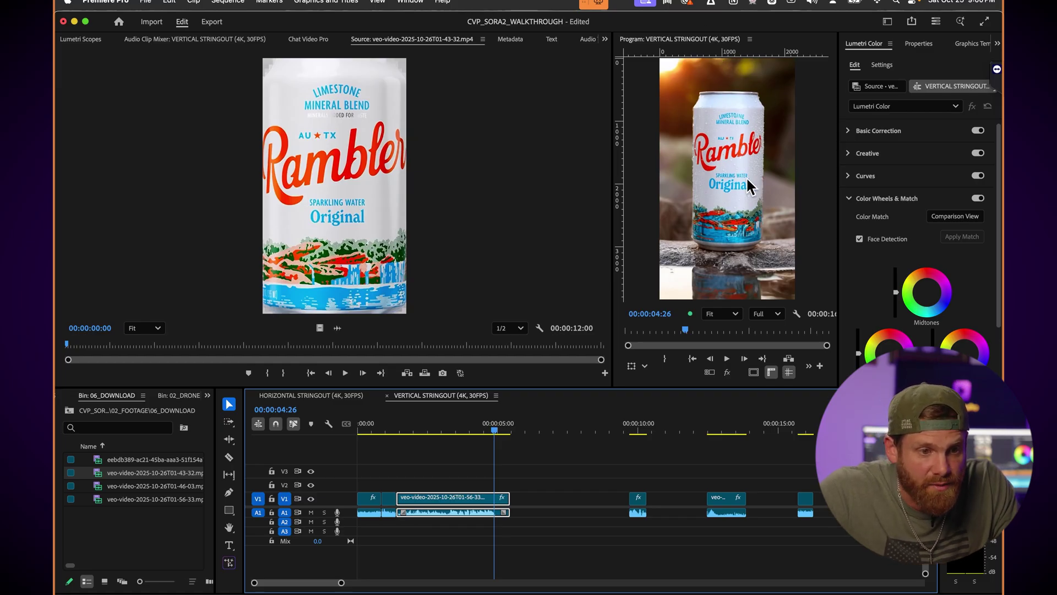
Step: Return the playhead to the sequence start and play it from the beginning
drag(492, 437, 349, 432)
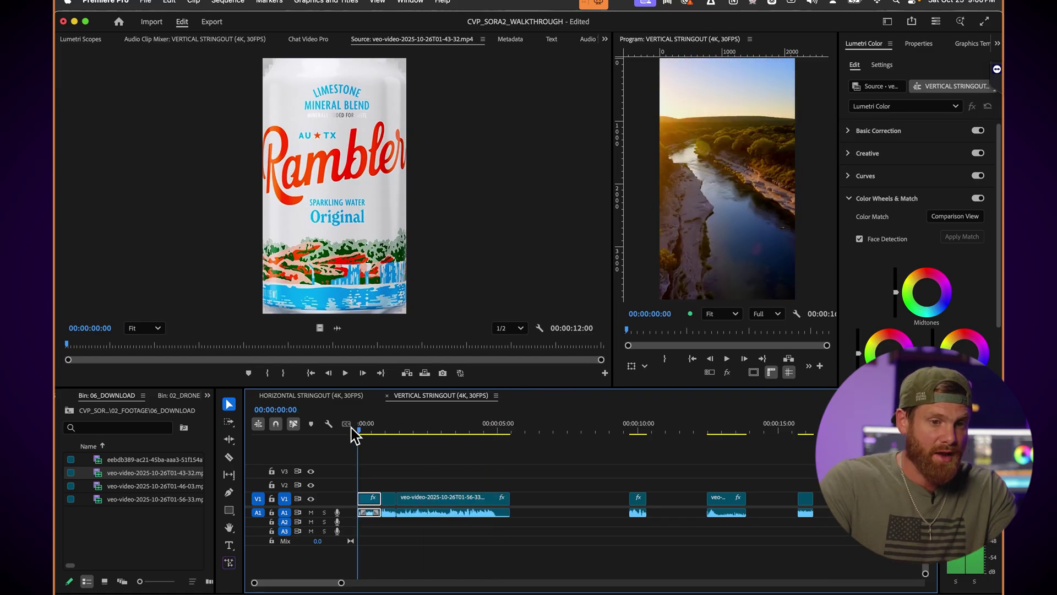
key(space)
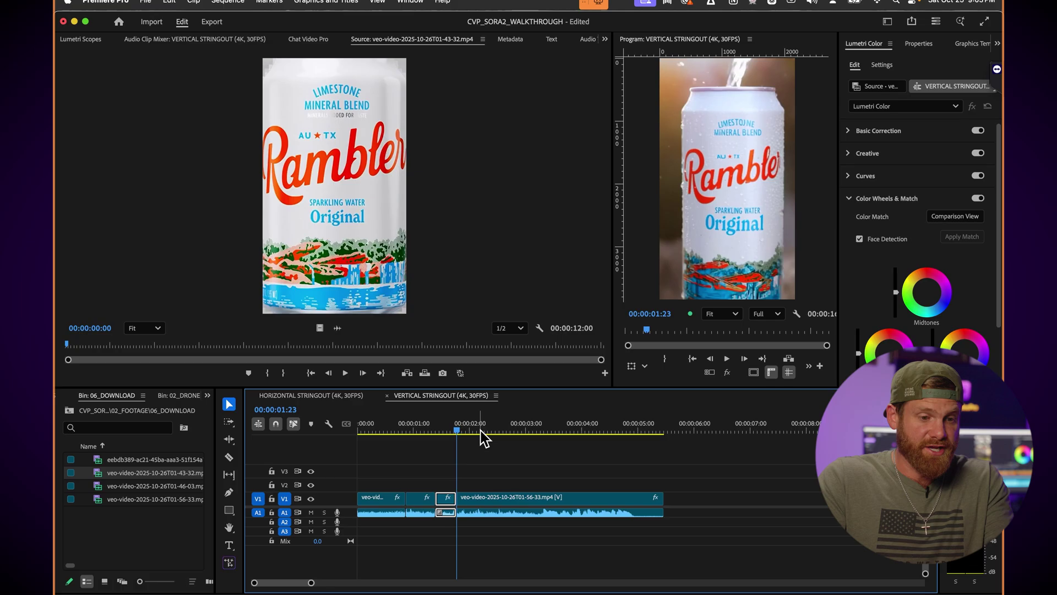
Step: Move the 56-33 can clip up to V2 and review the pour in a maximized Program monitor
click(484, 497)
key(alt+Up)
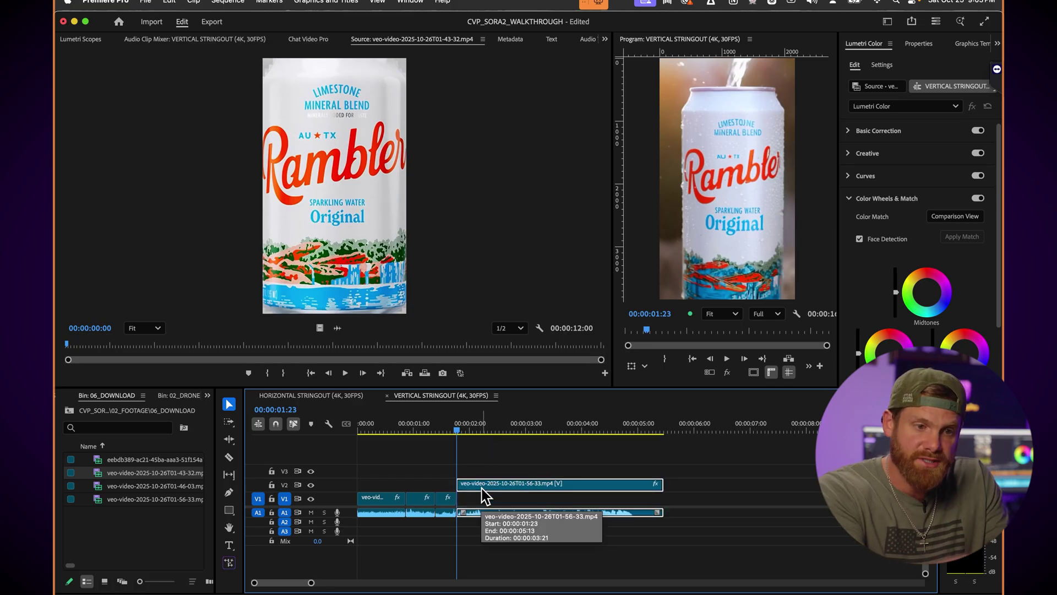
click(645, 194)
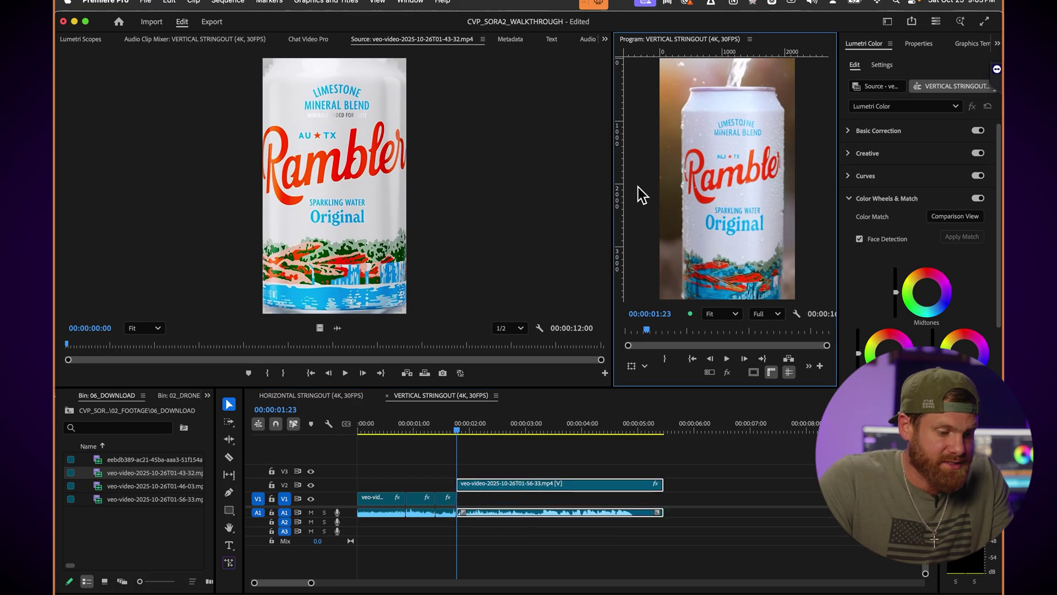
key(grave)
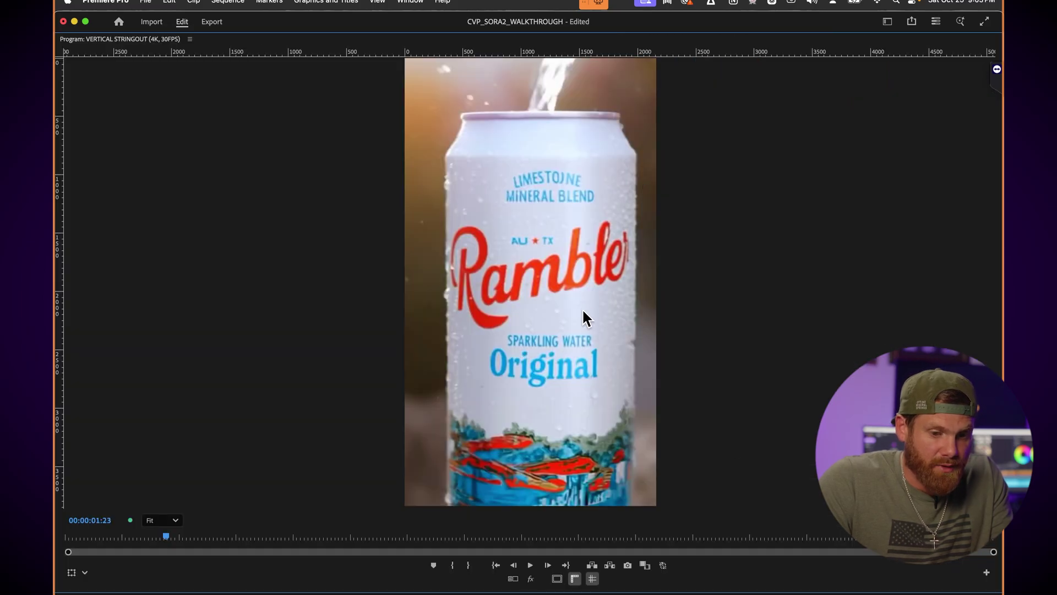
click(531, 565)
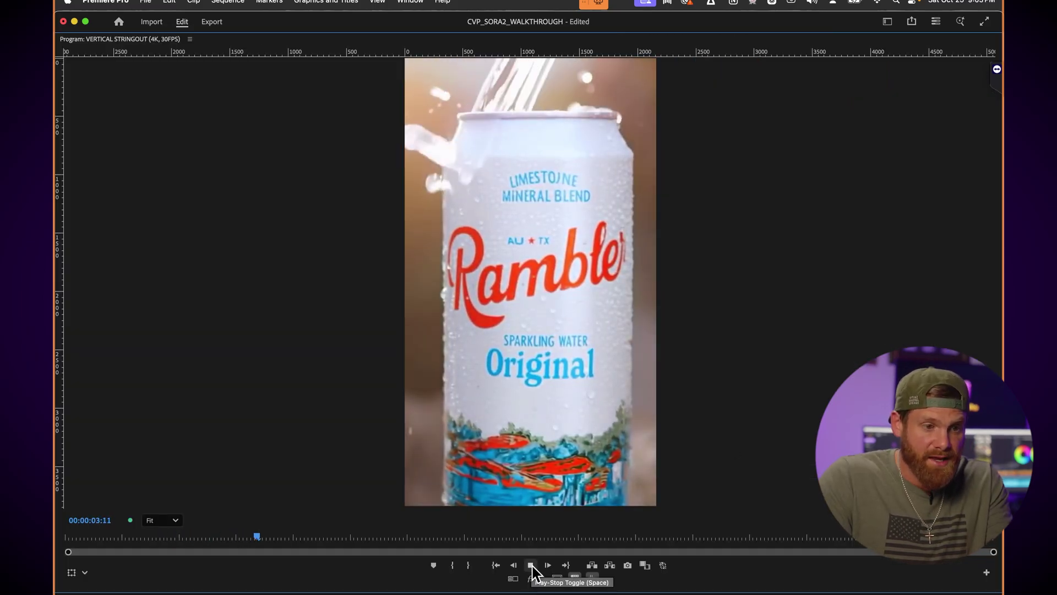
click(531, 566)
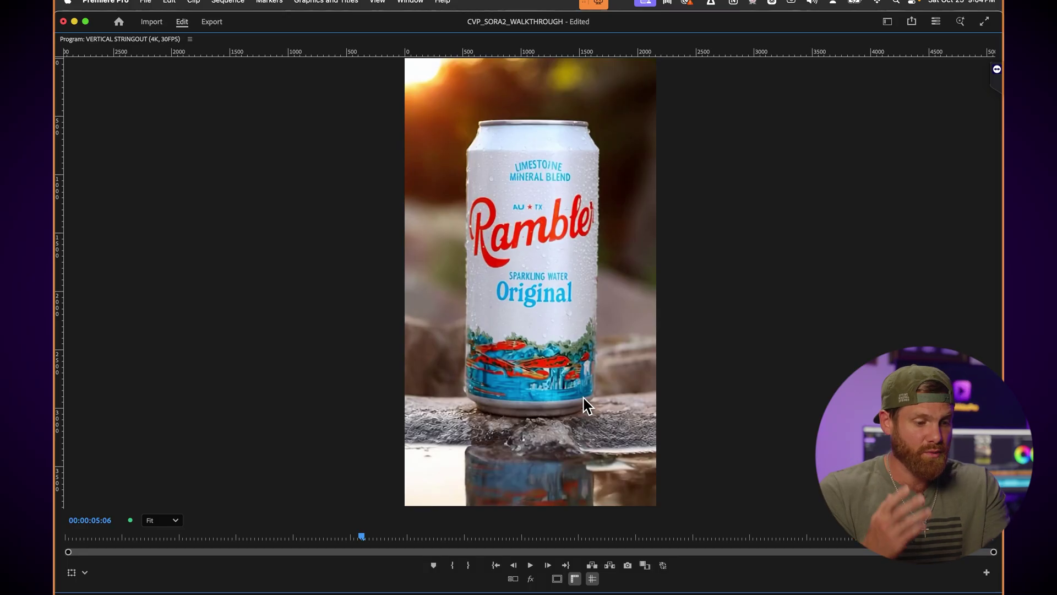
key(grave)
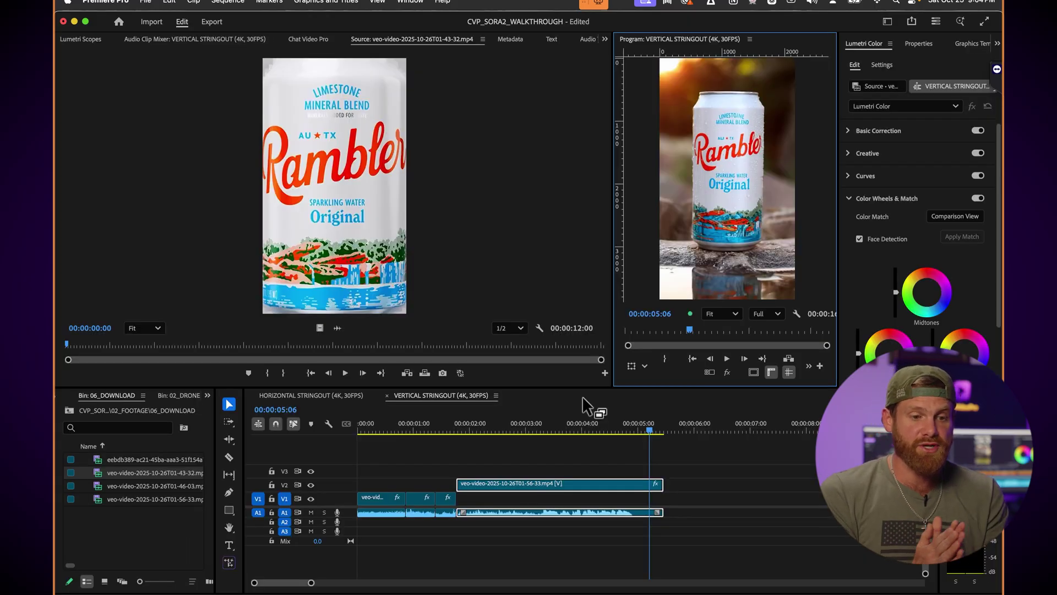